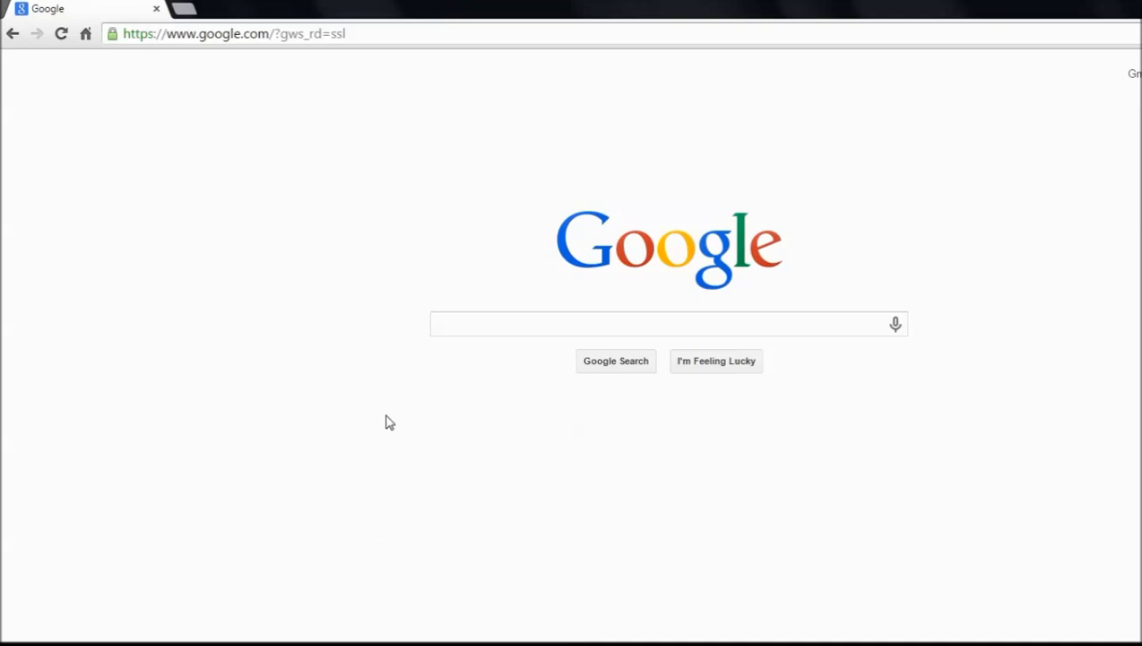
Search Google for xampp, and download XAMPP for Windows from the Apache Friends site.
click(457, 326)
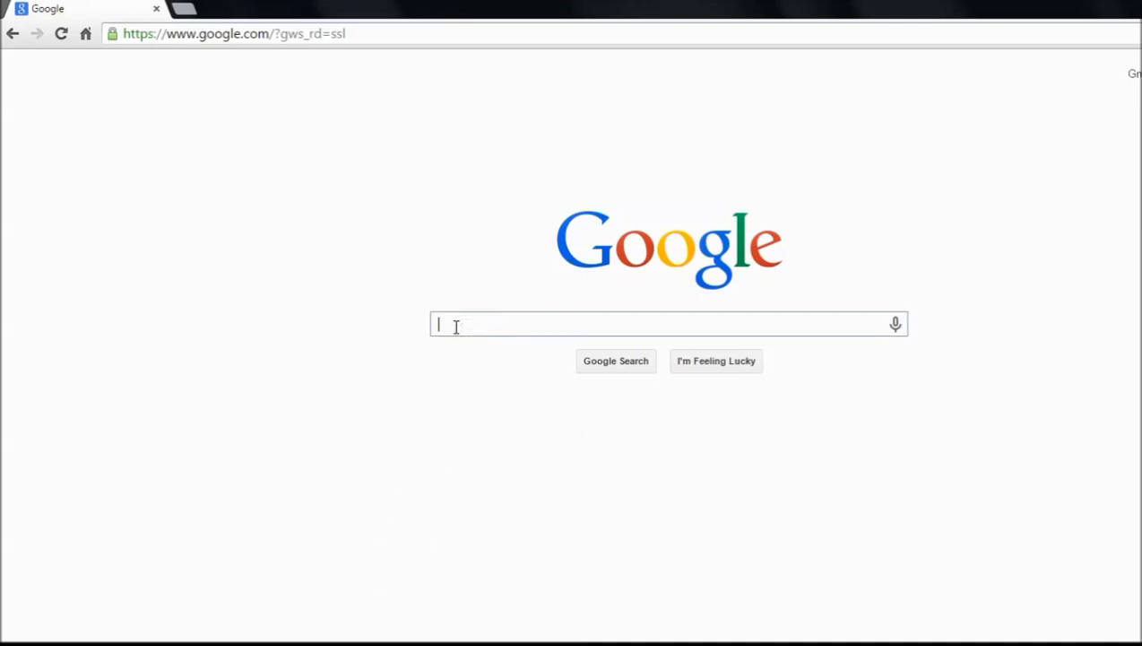
text(x)
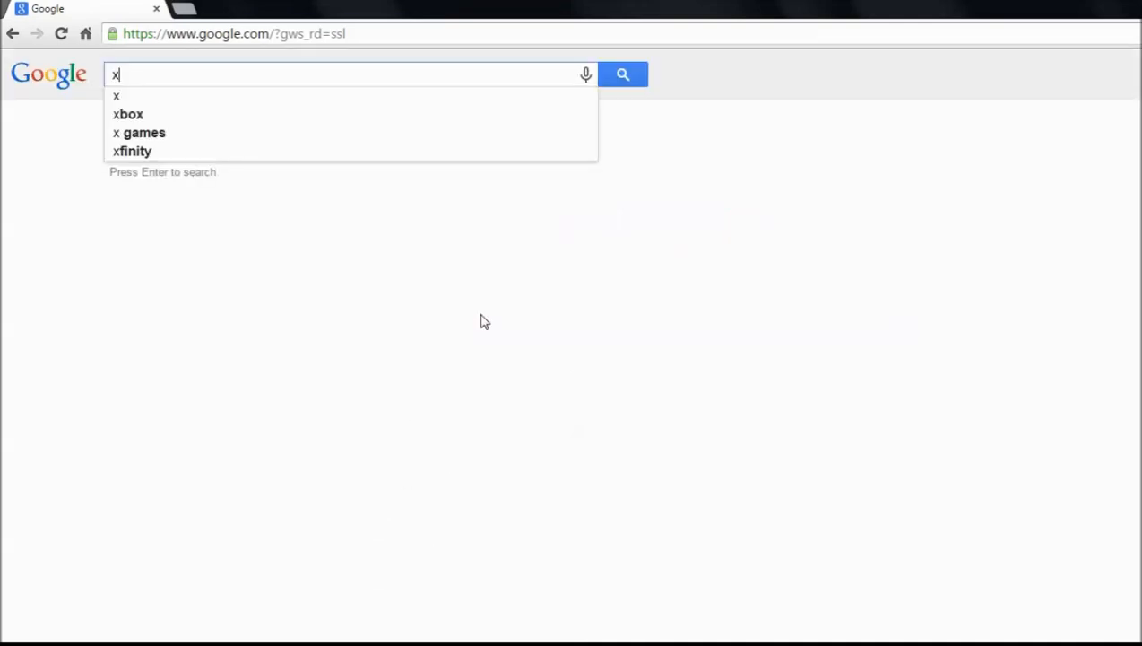
text(a)
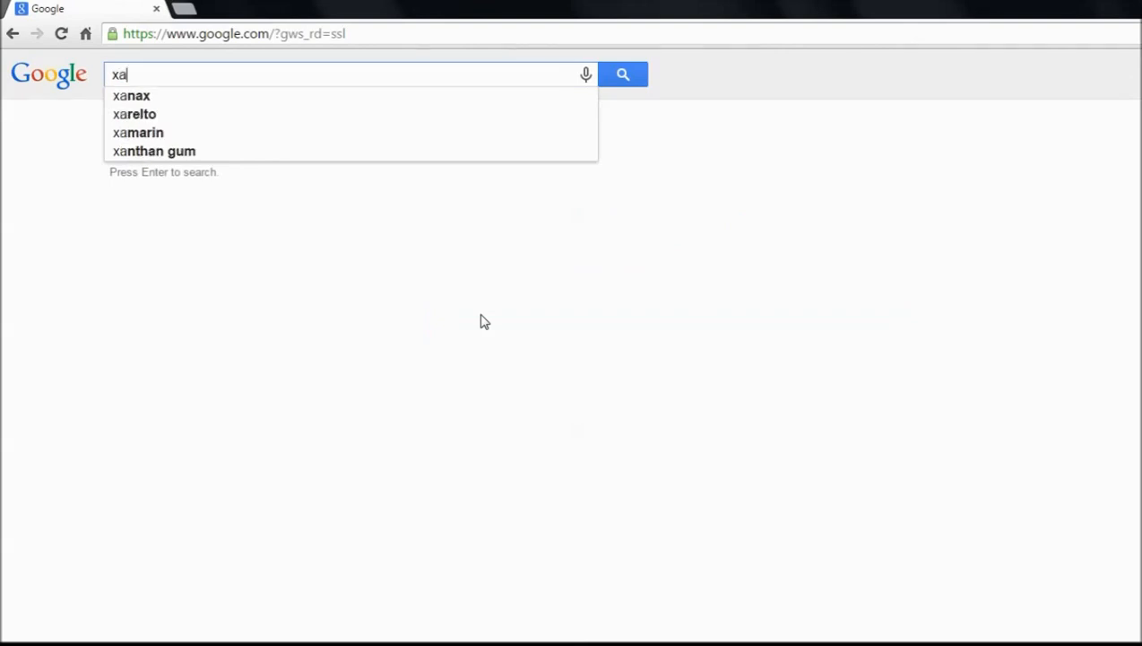
text(mpp)
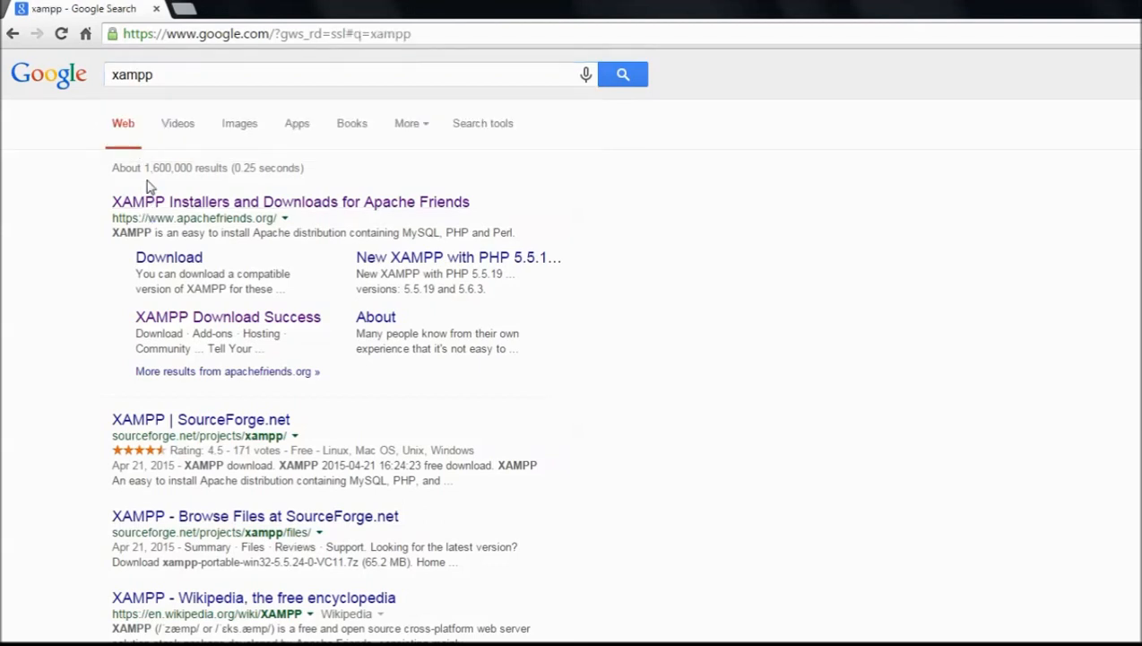
click(296, 213)
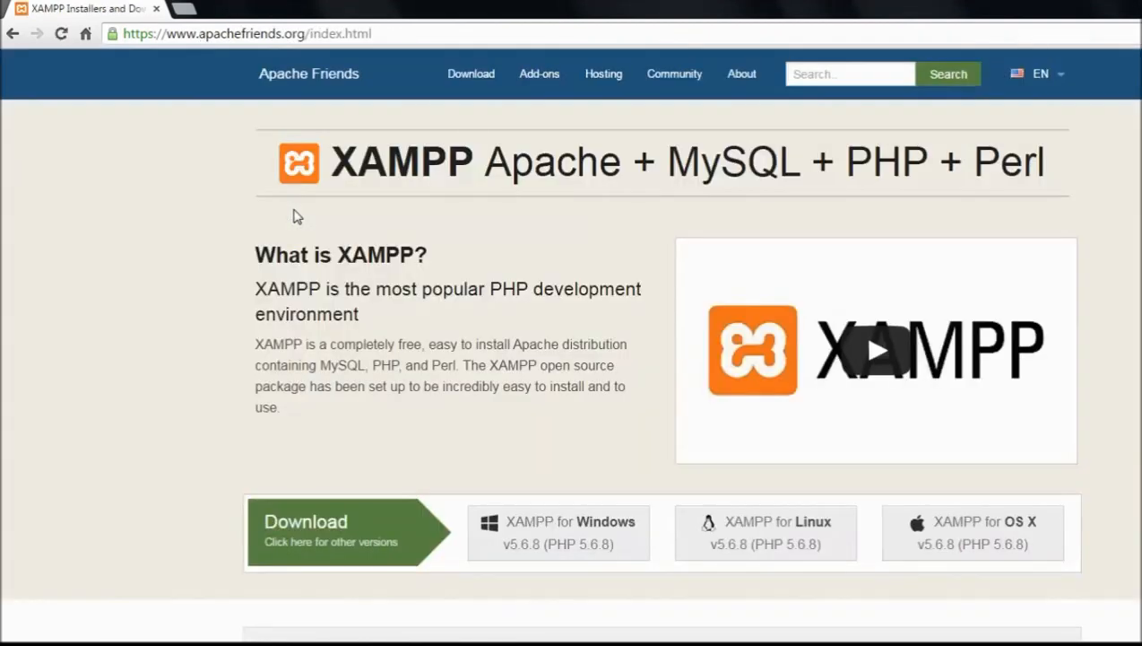
click(551, 531)
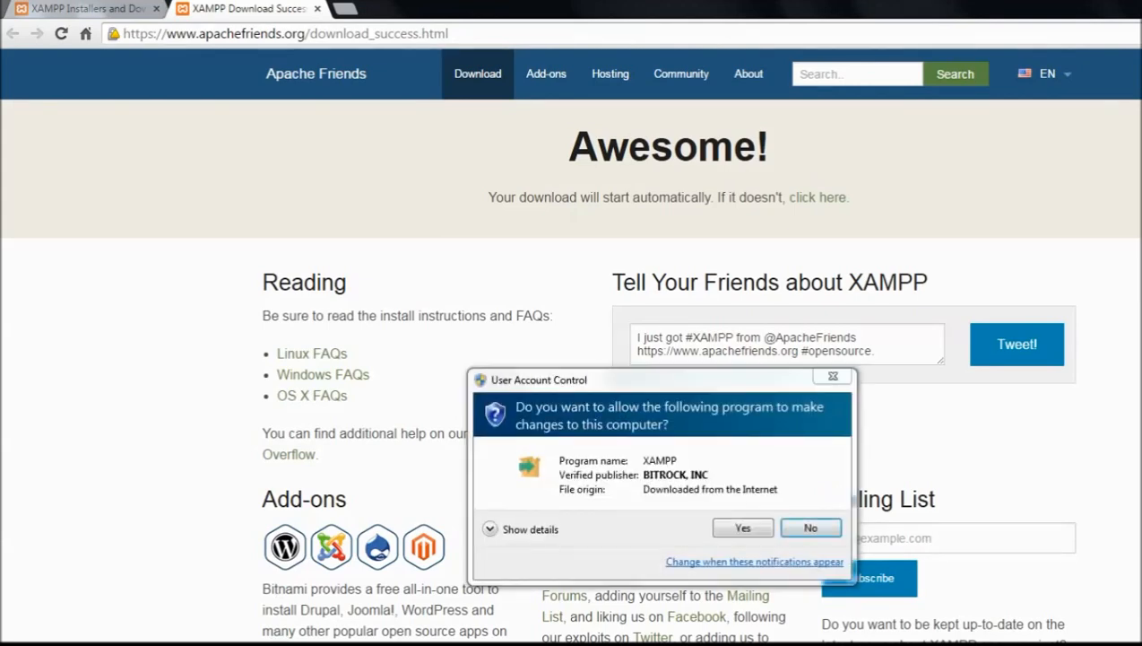
Allow the XAMPP installer to make changes and accept the default components in the setup wizard.
click(736, 528)
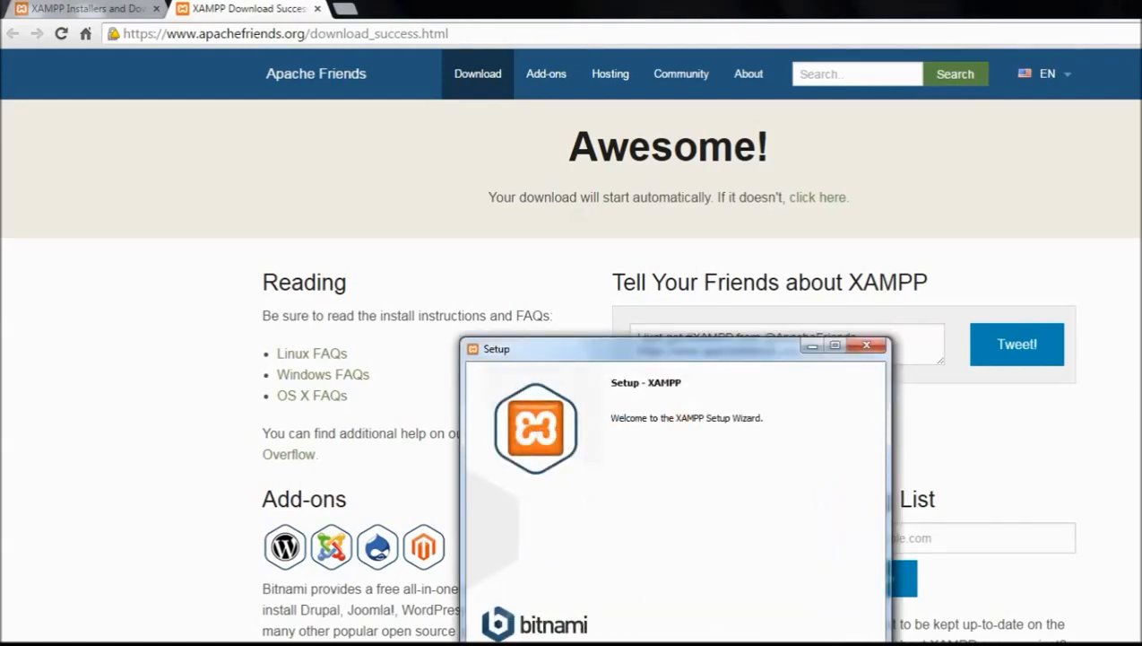
key(Return)
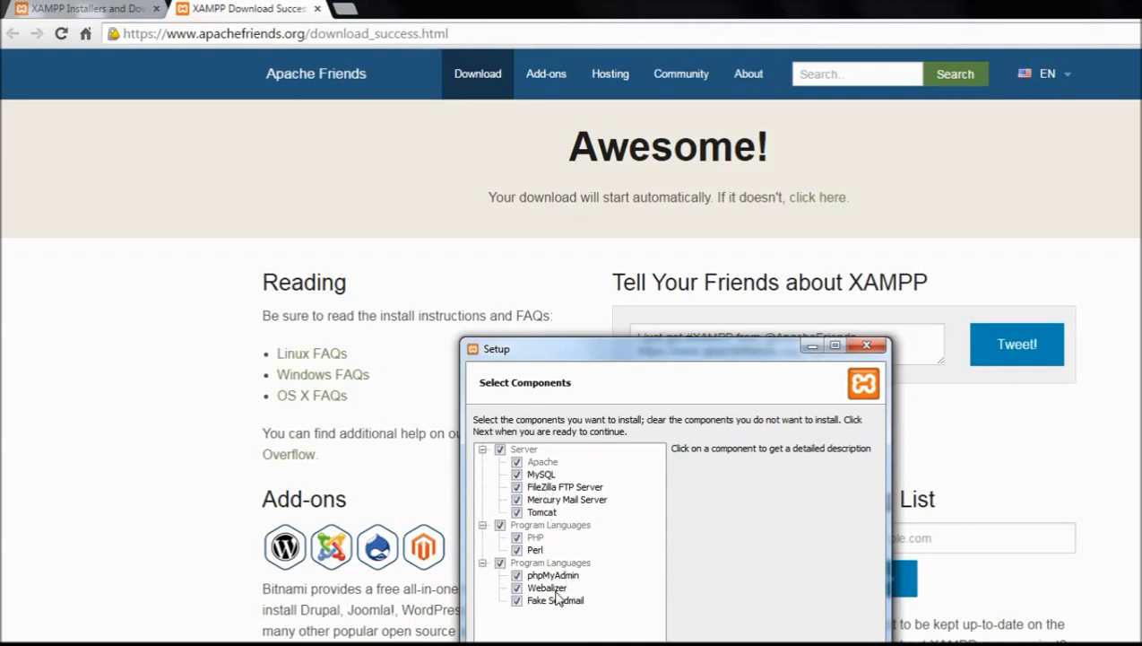
key(Return)
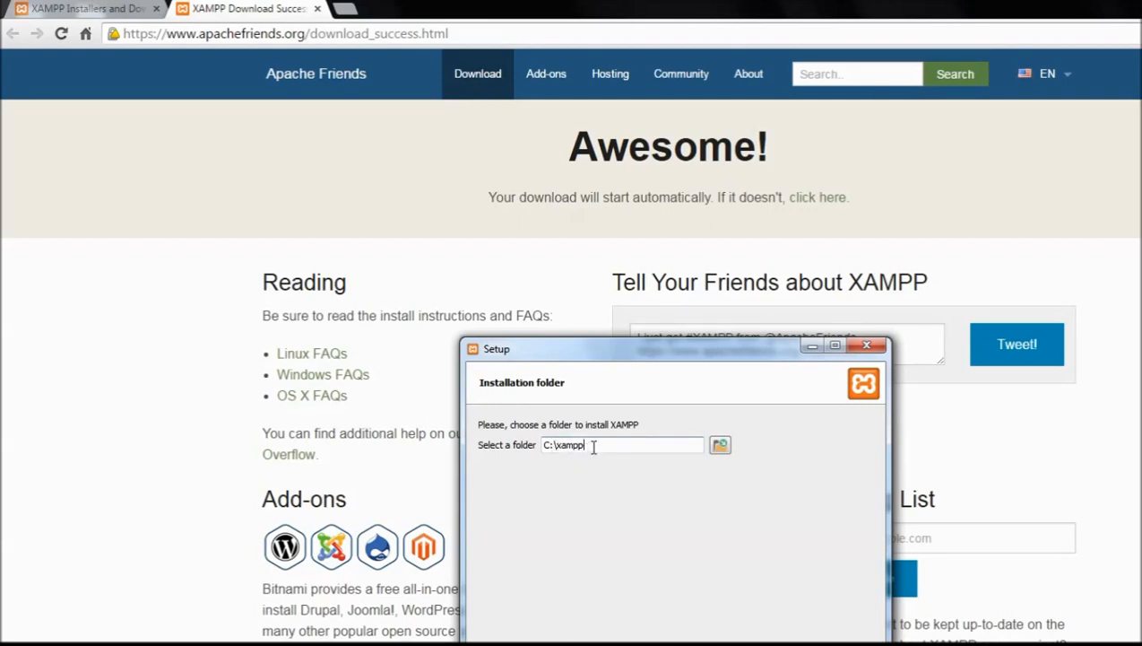
Try C:\xampp as the installation folder, and delete the existing xampp folder from Local Disk (C:) in Windows Explorer.
click(779, 642)
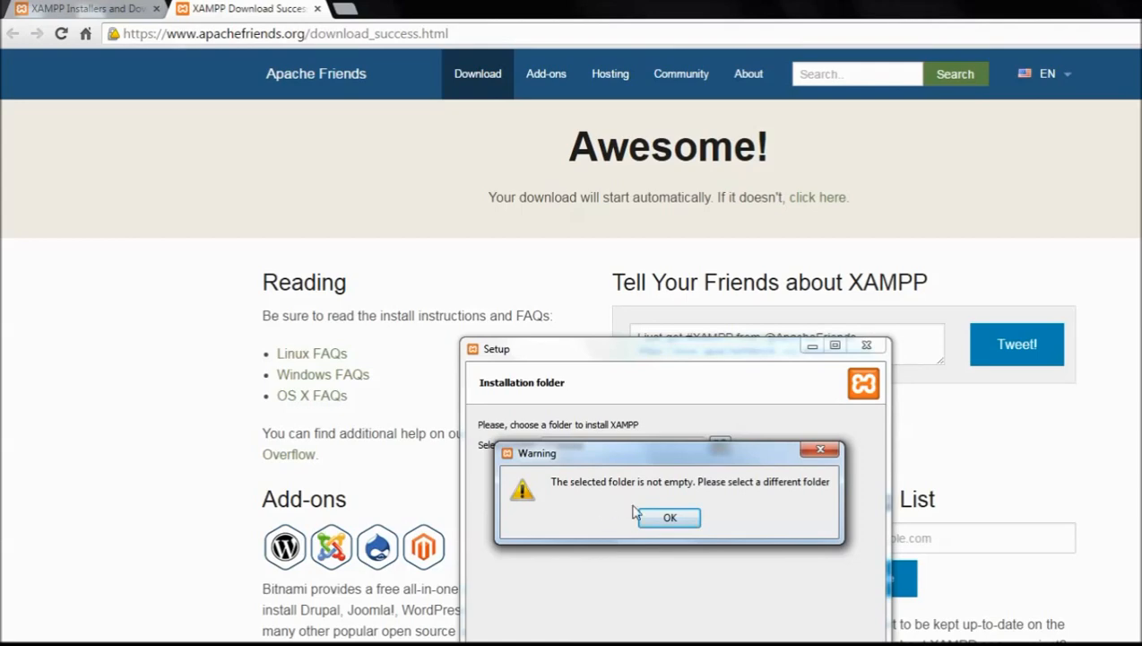
click(670, 518)
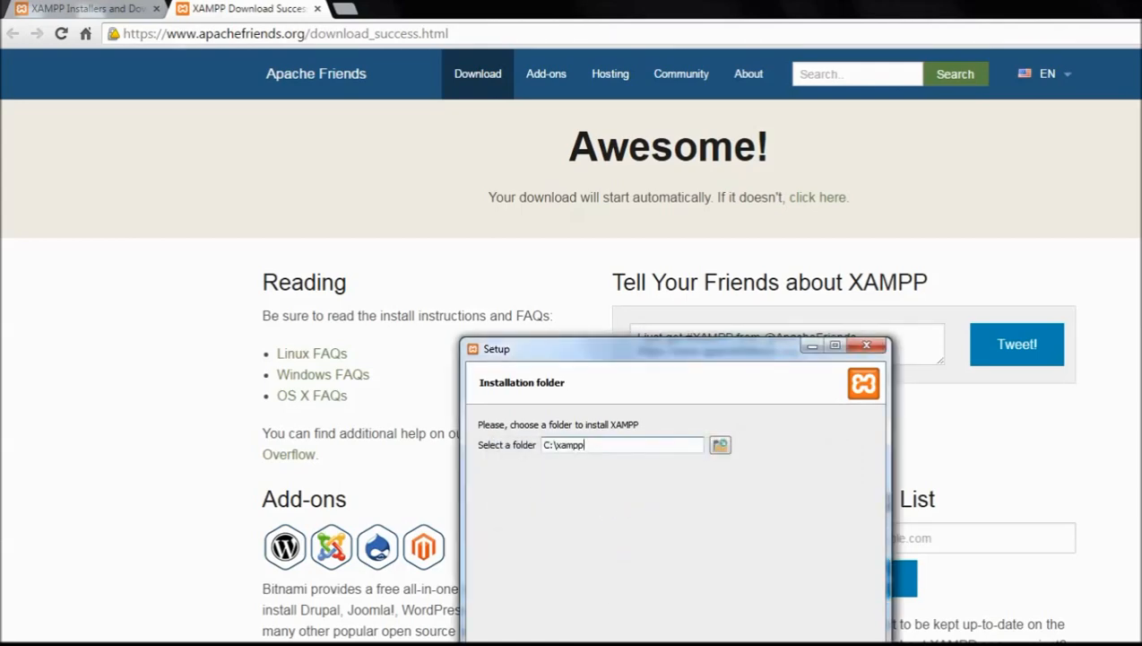
key(super+e)
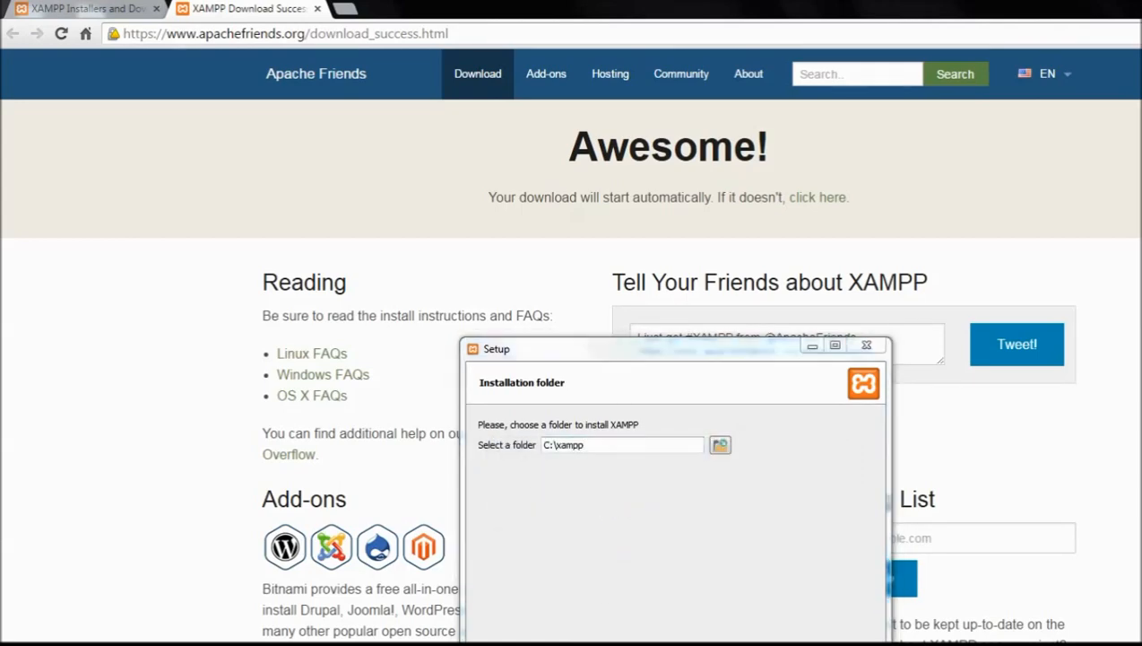
click(345, 642)
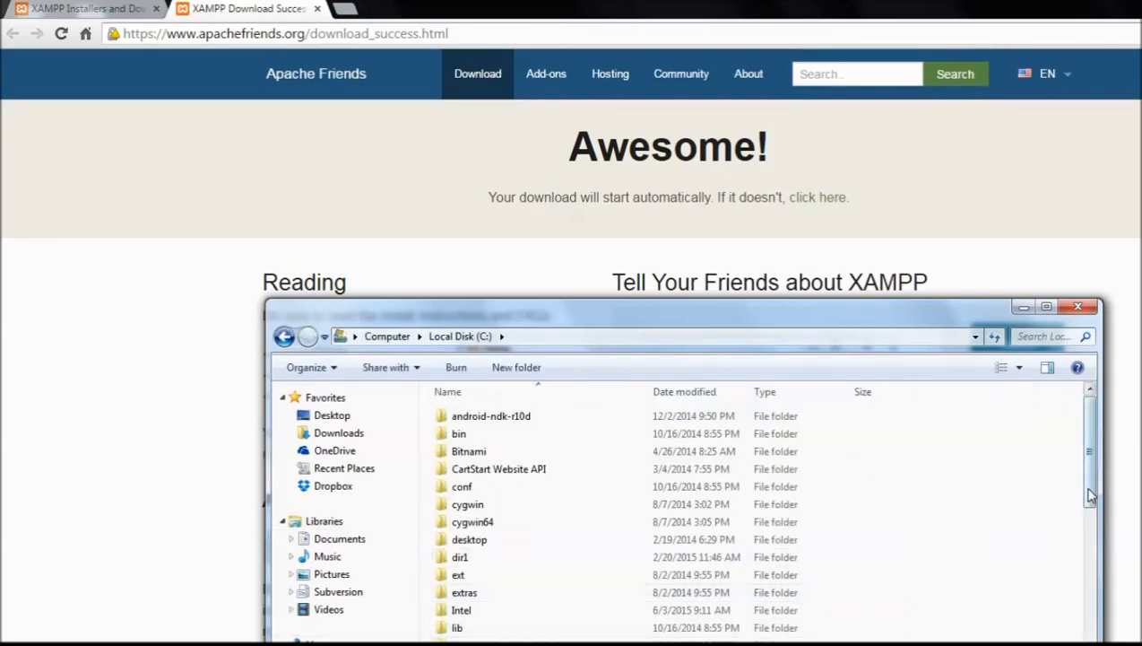
click(1085, 519)
right_click(555, 642)
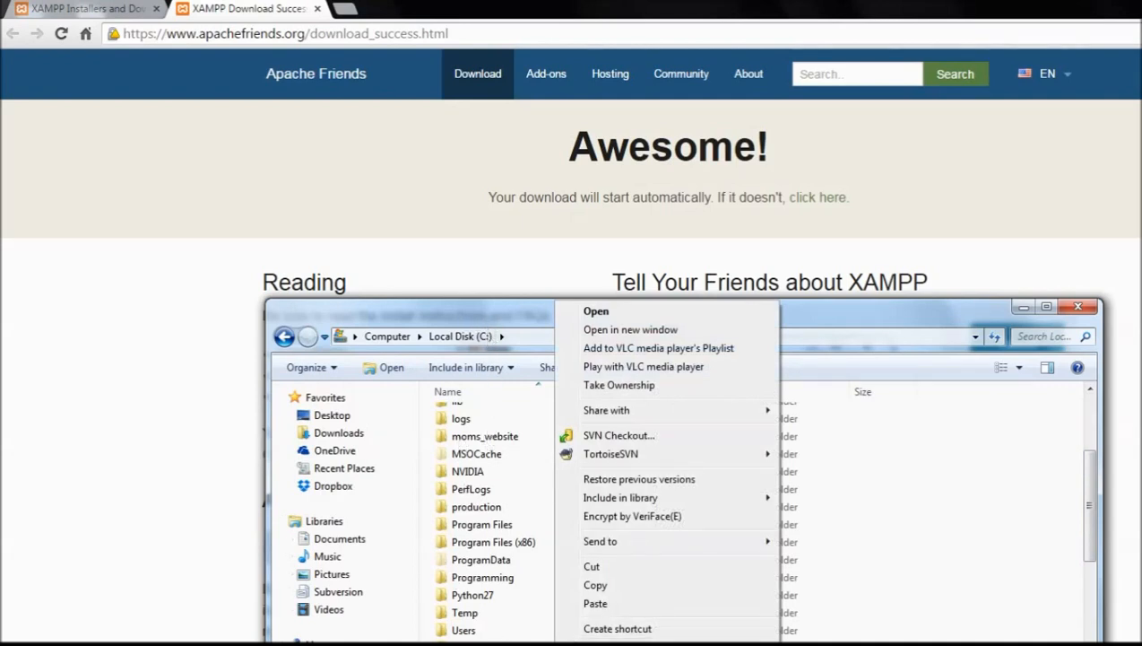
click(610, 643)
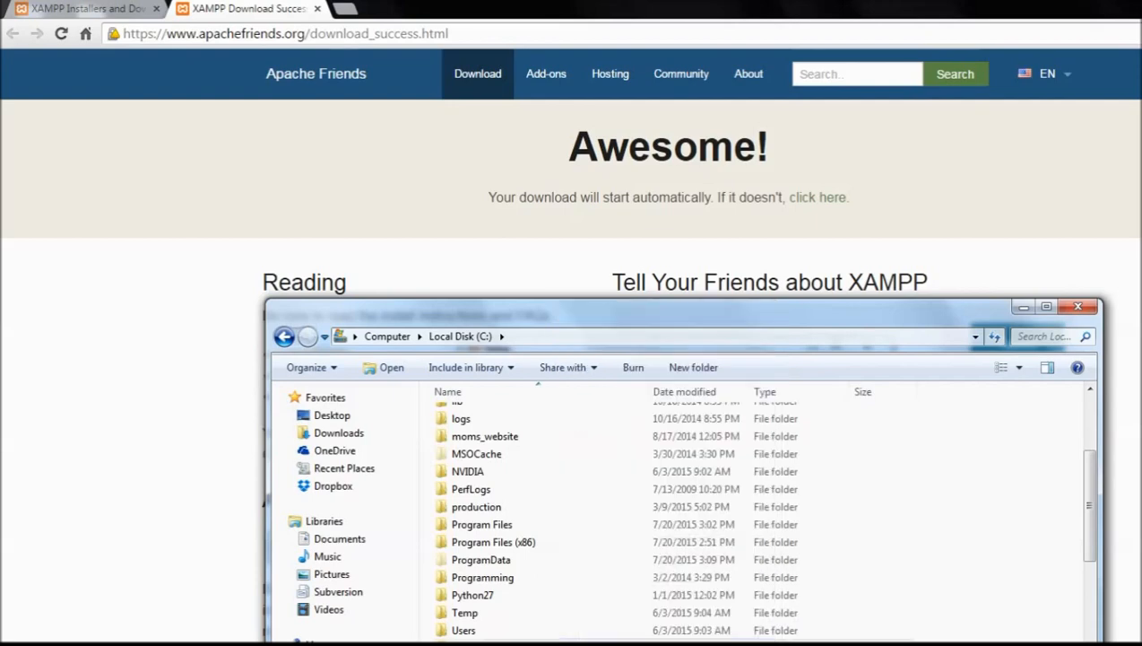
click(759, 577)
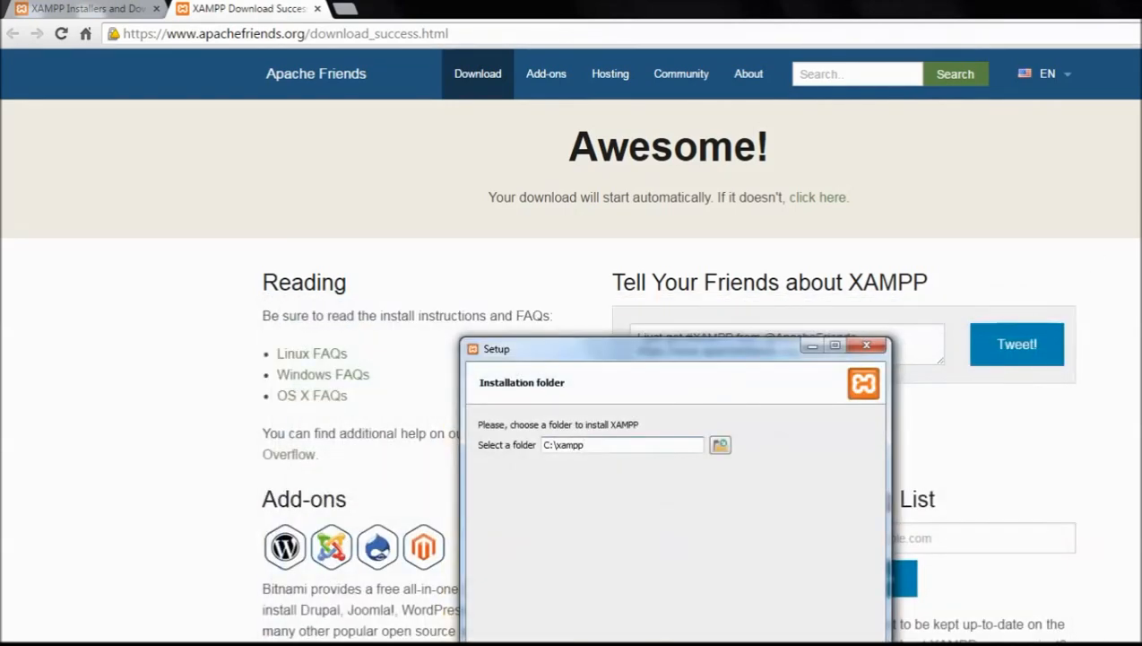
Accept C:\xampp as the installation folder, turn off learning more about Bitnami for XAMPP, and run the installation.
click(759, 643)
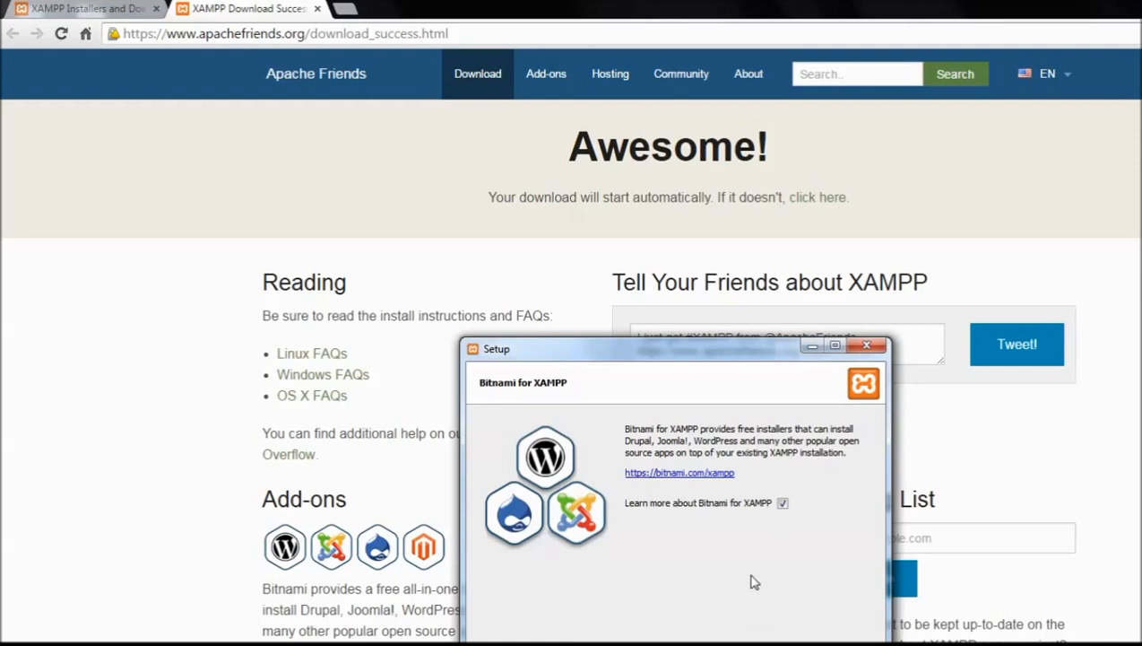
click(783, 503)
key(Return)
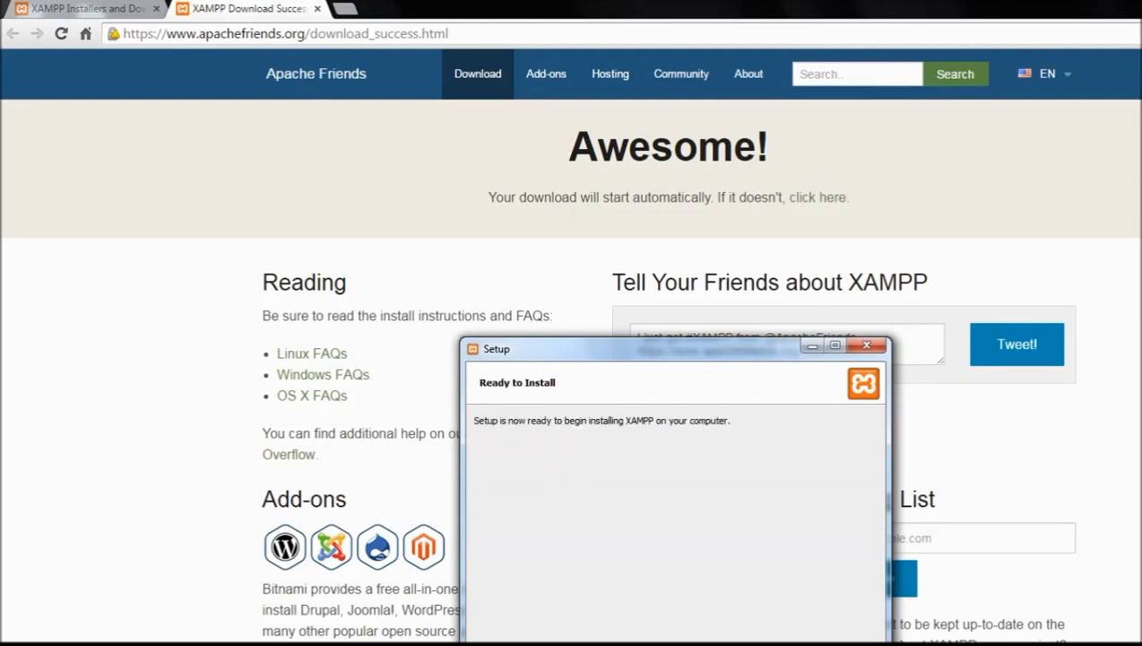
key(Return)
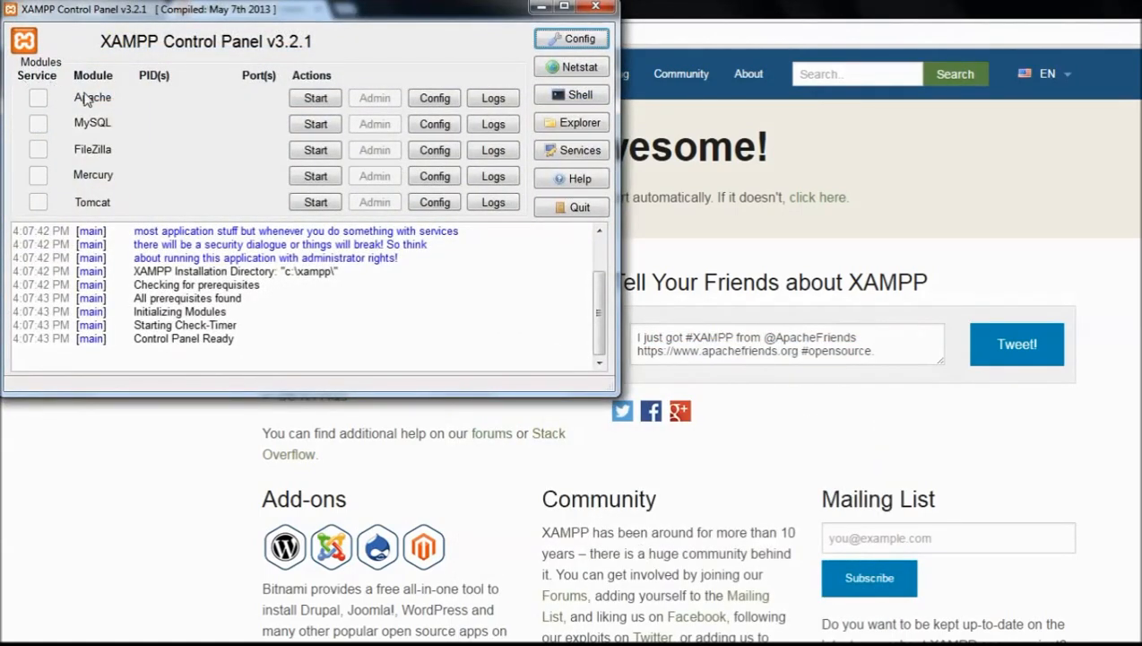
Start the Apache and MySQL modules in the XAMPP Control Panel and minimize its window.
drag(179, 16, 276, 97)
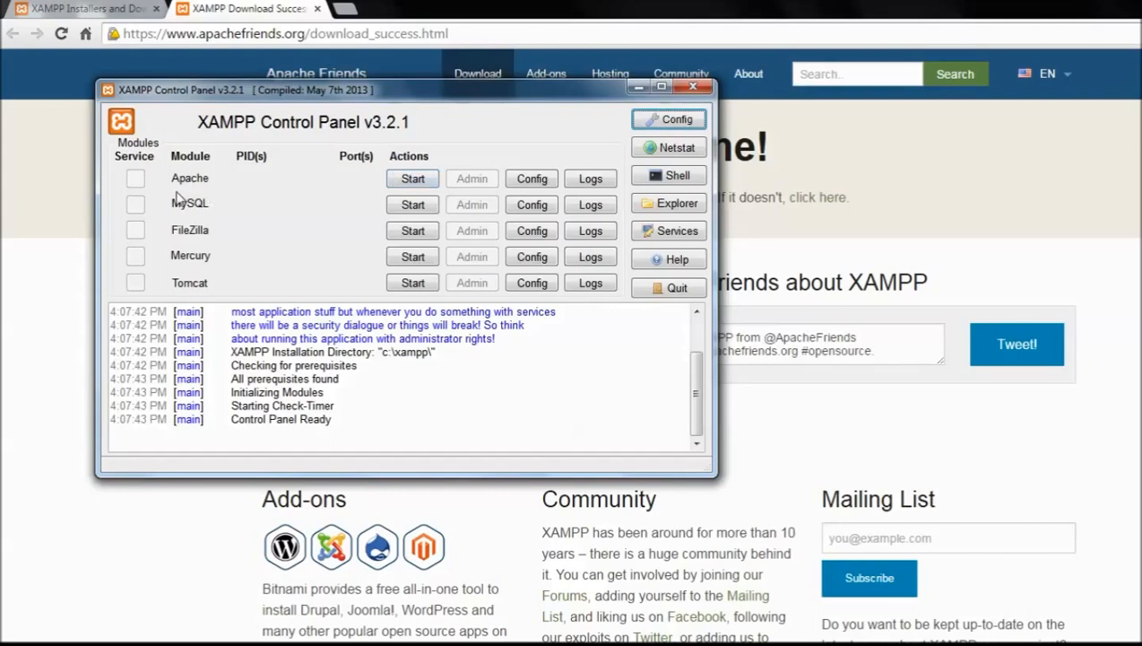
click(410, 179)
click(414, 205)
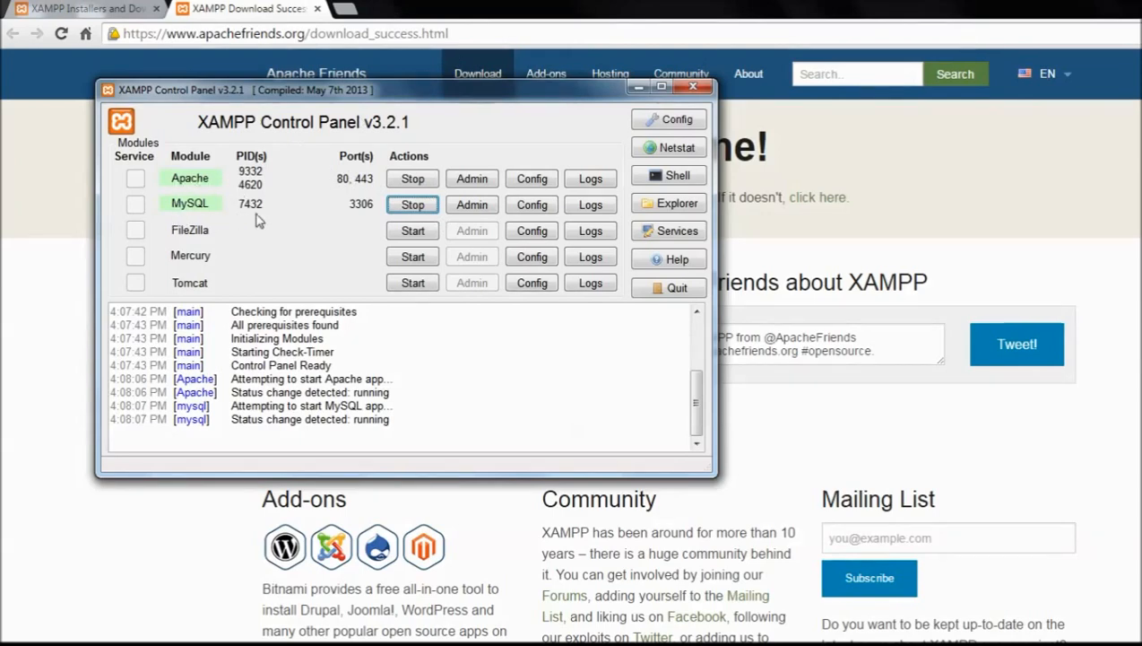
click(636, 88)
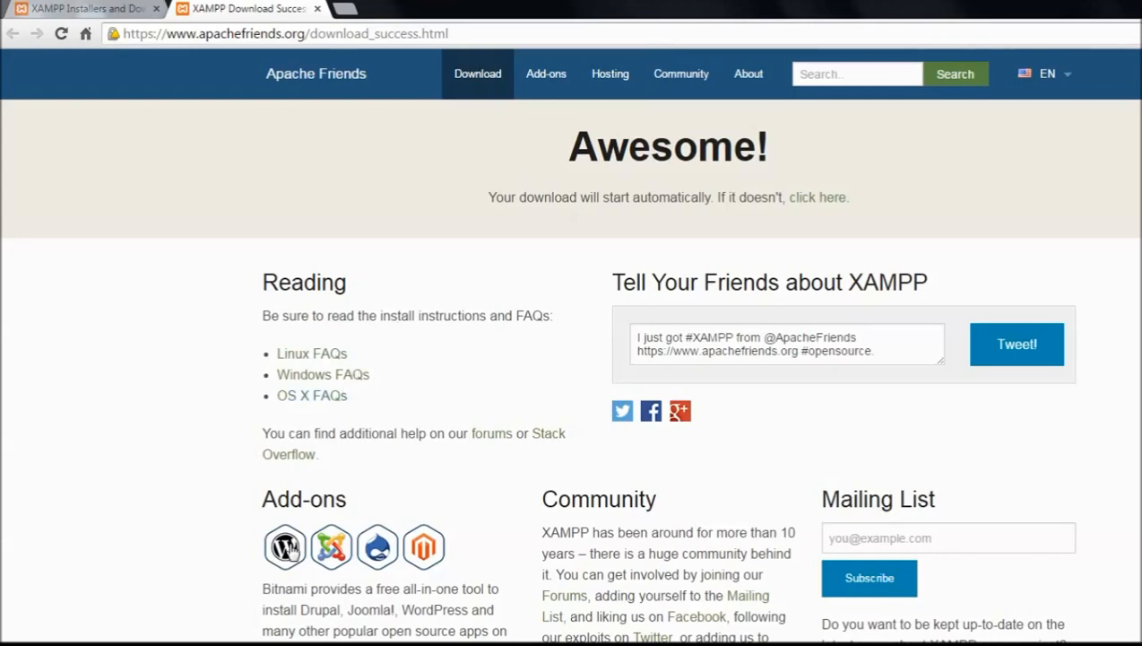
Open the C:\xampp\htdocs folder in a new Windows Explorer window.
key(super+e)
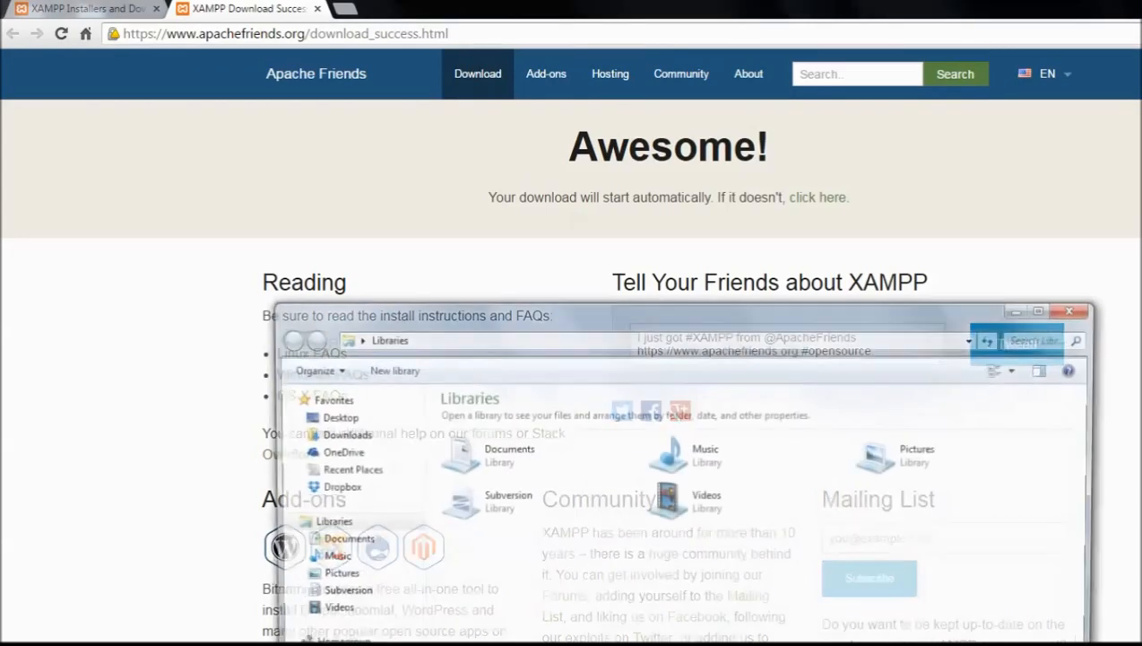
drag(460, 333, 320, 147)
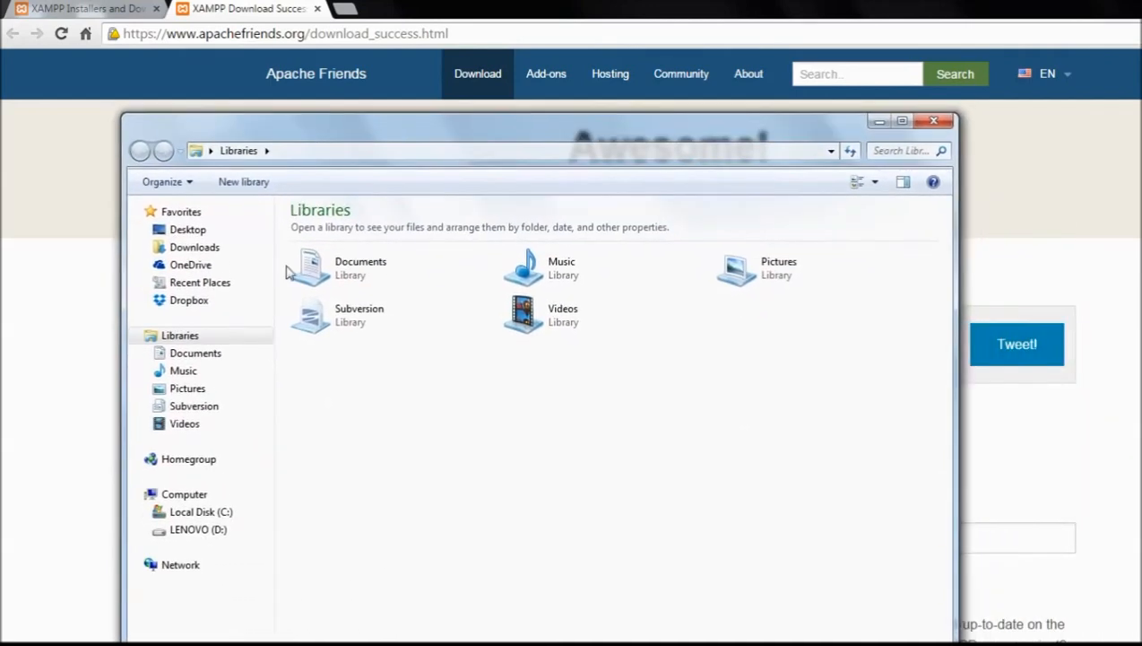
click(226, 515)
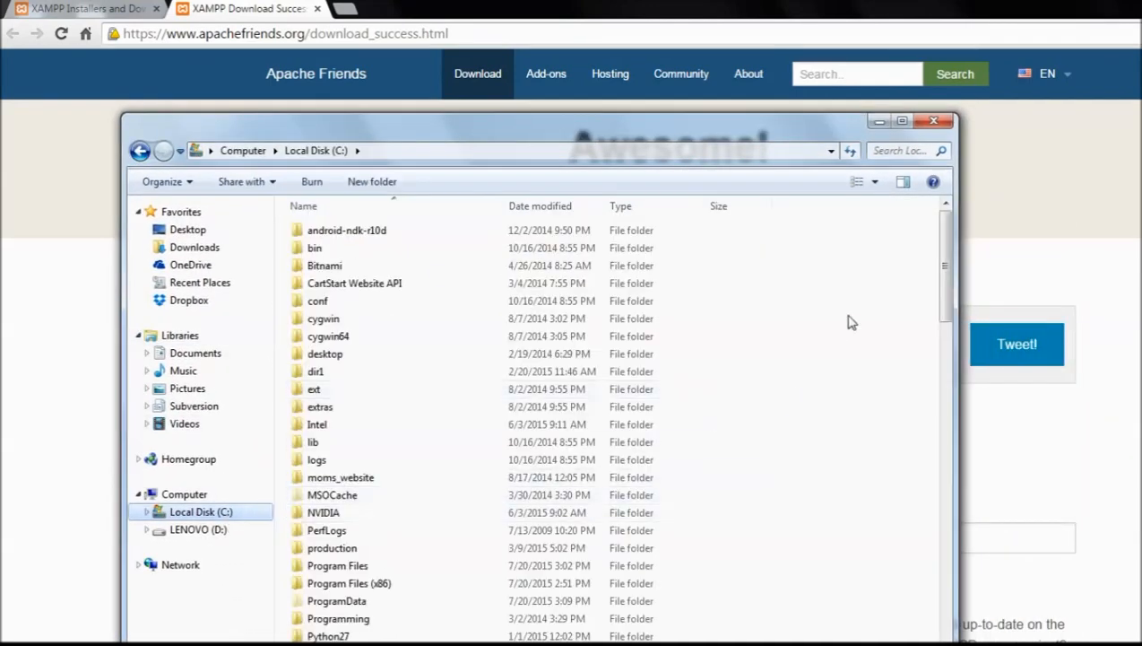
drag(949, 285, 951, 330)
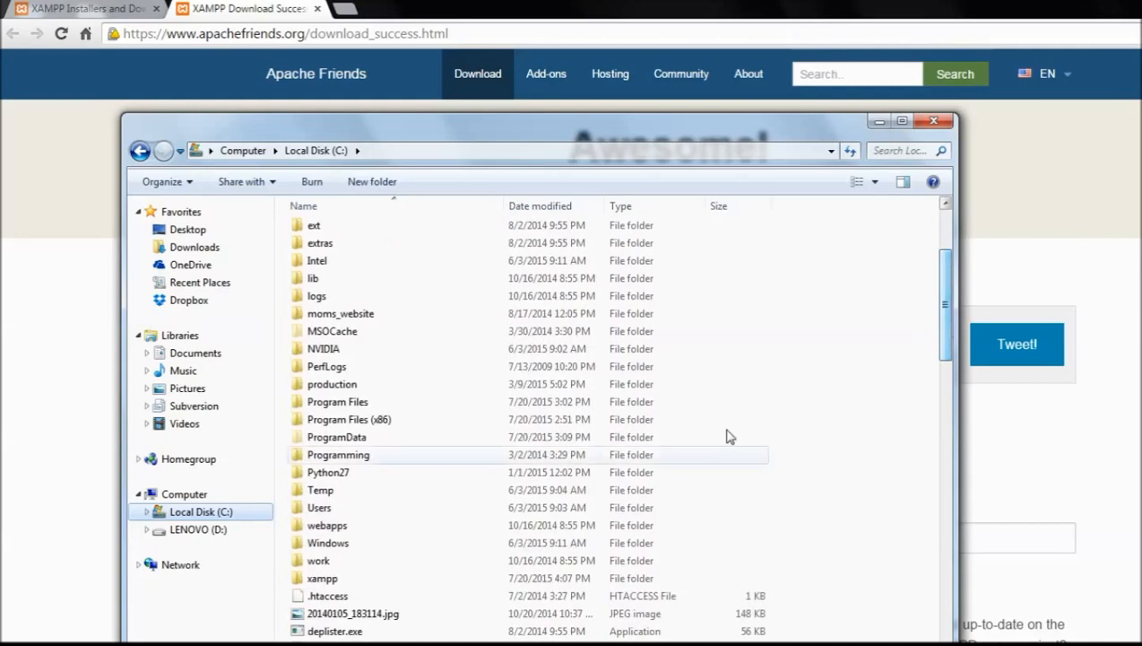
double_click(348, 581)
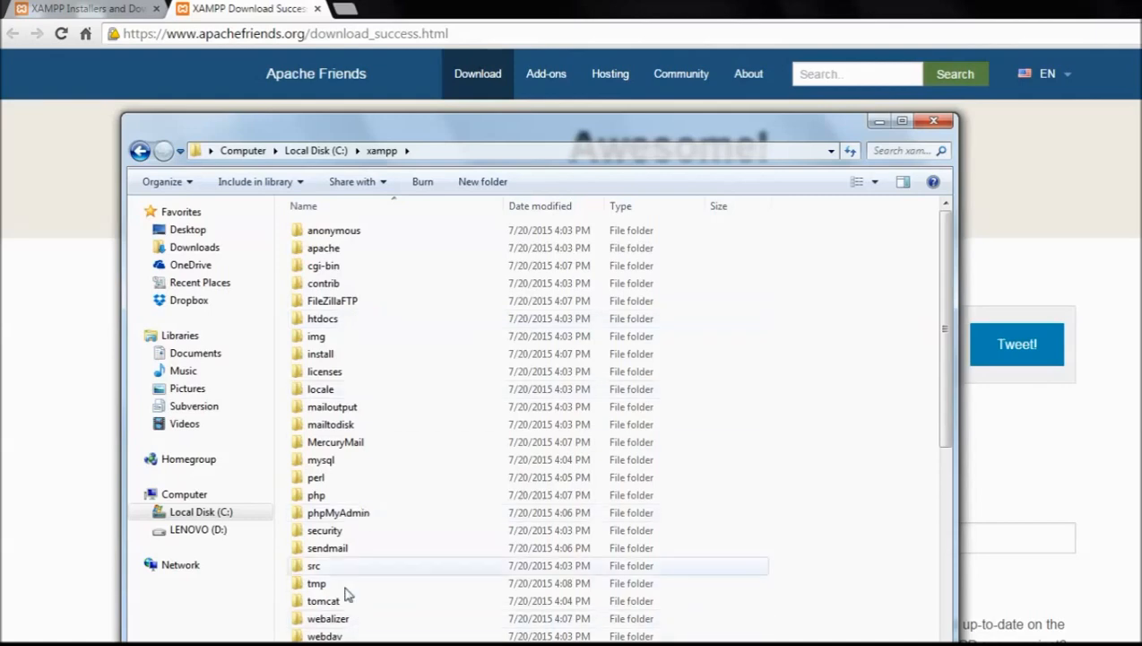
double_click(332, 321)
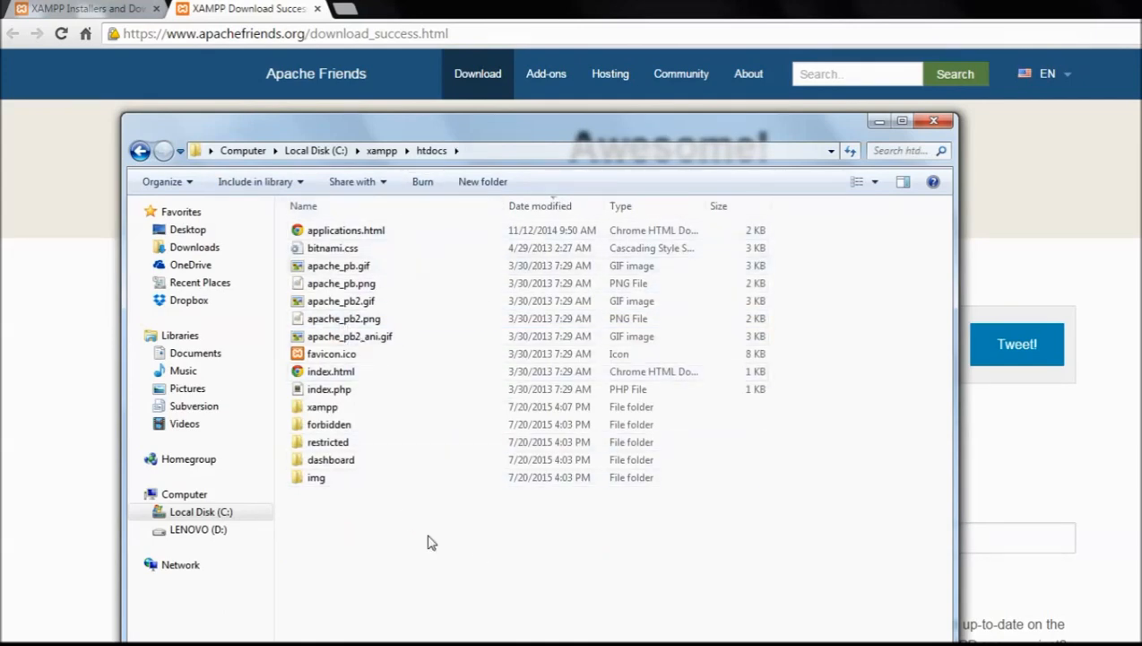
Delete all the default files and folders inside htdocs.
drag(450, 562, 378, 227)
key(BackSpace)
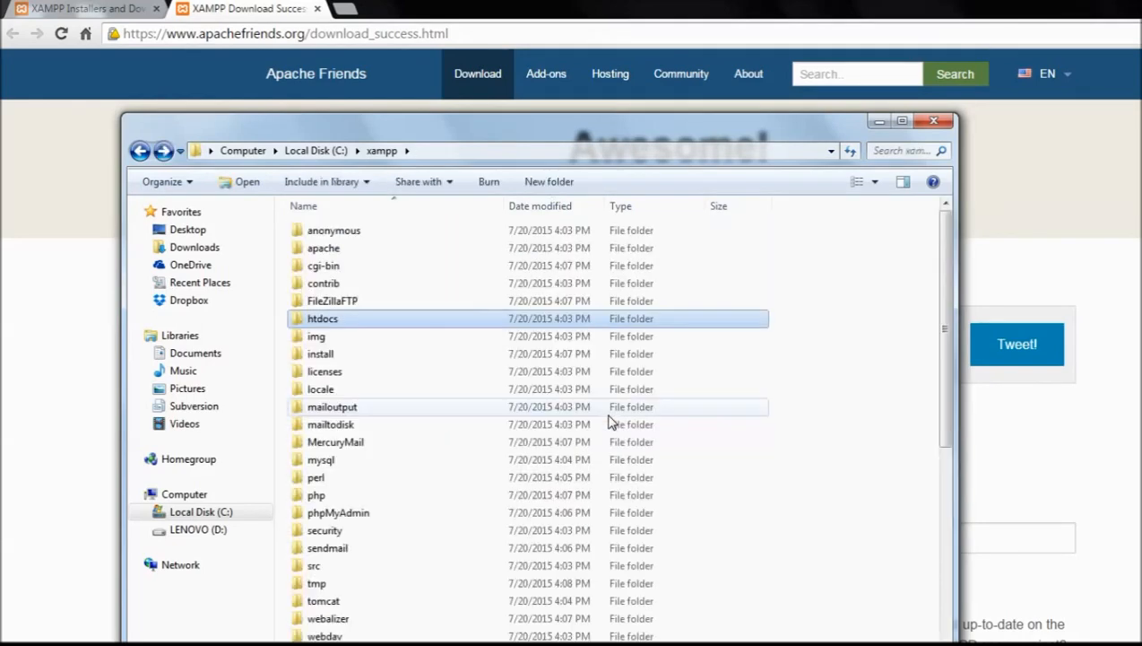
double_click(422, 323)
drag(419, 499, 339, 221)
key(Delete)
key(Return)
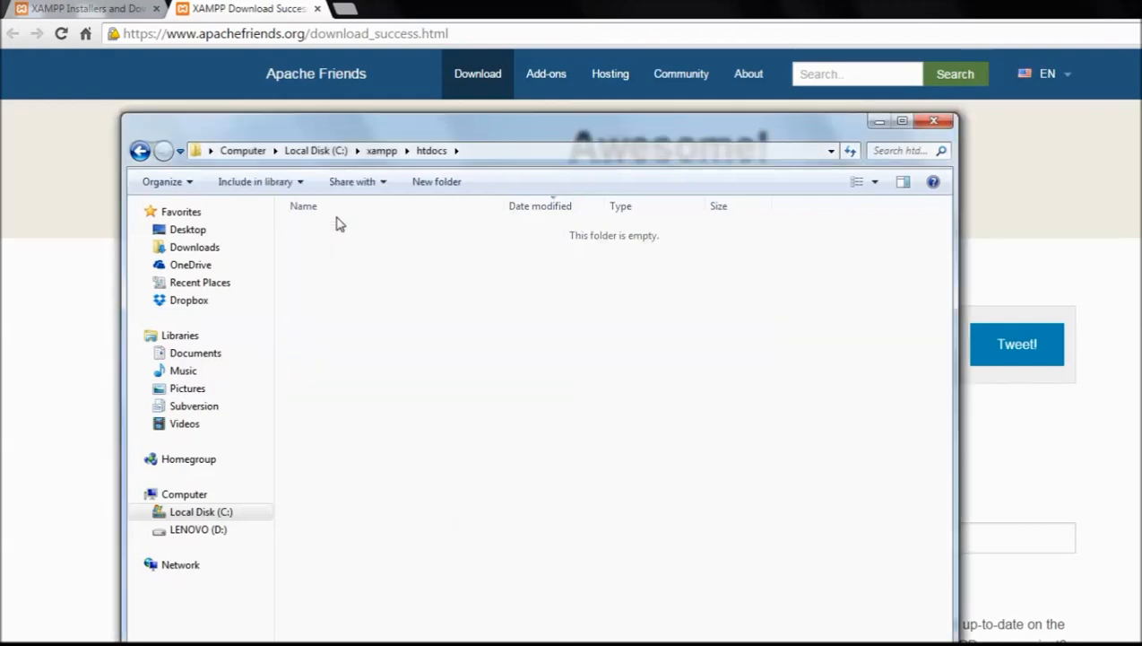
Create a new folder named blueshoes.com inside htdocs.
right_click(352, 271)
mouse_move(504, 519)
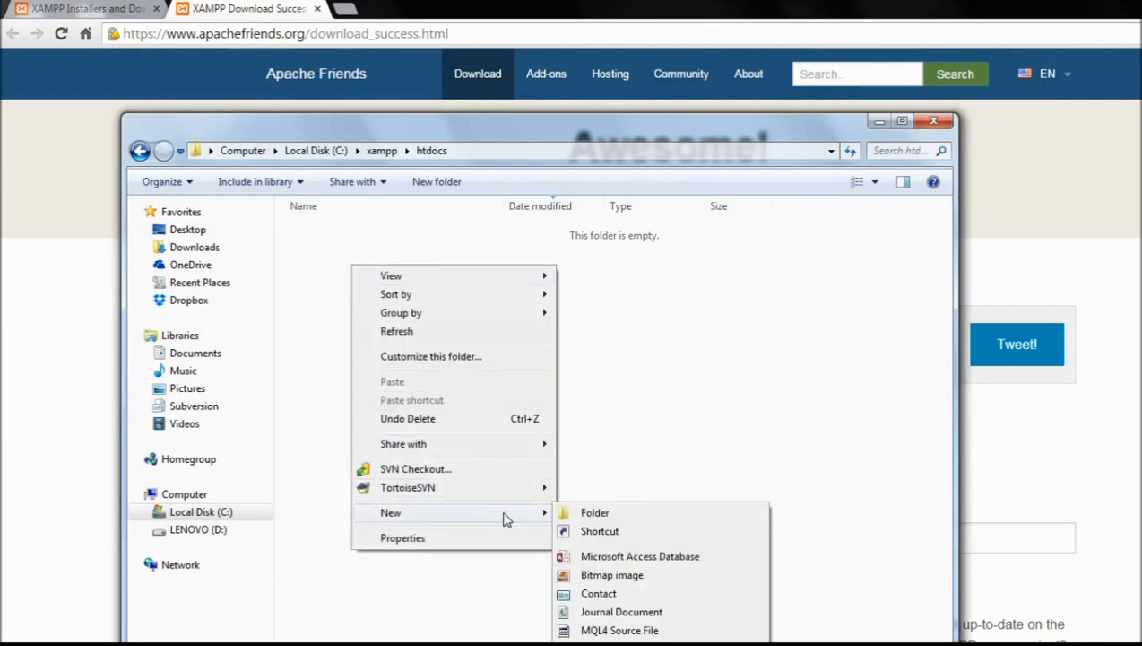
click(574, 513)
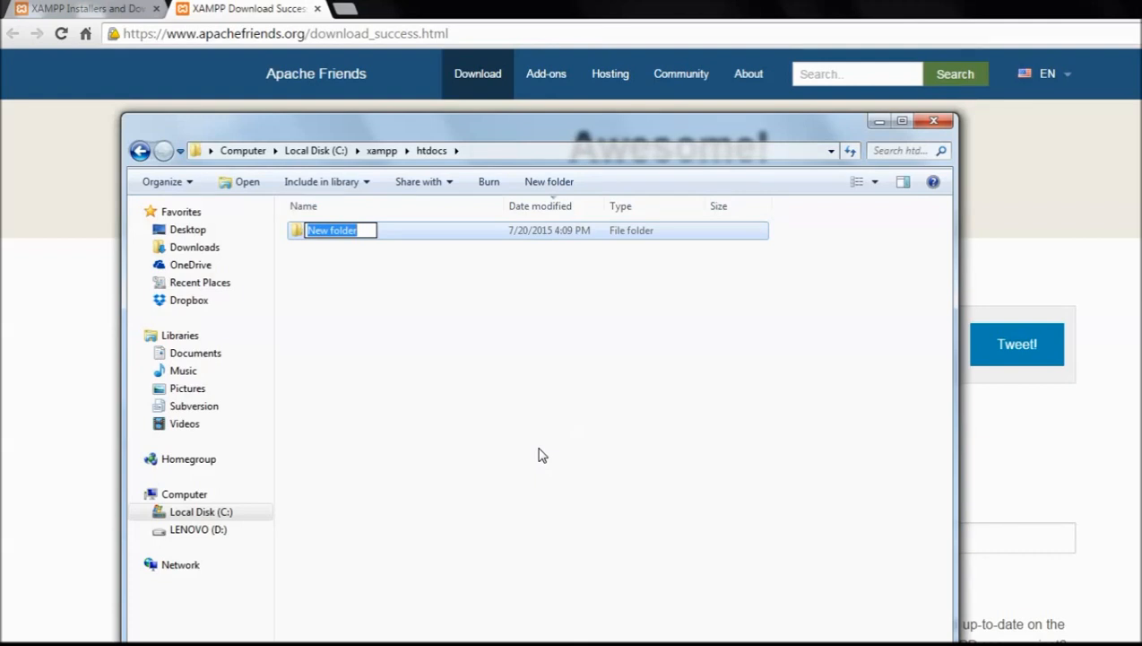
text(blue)
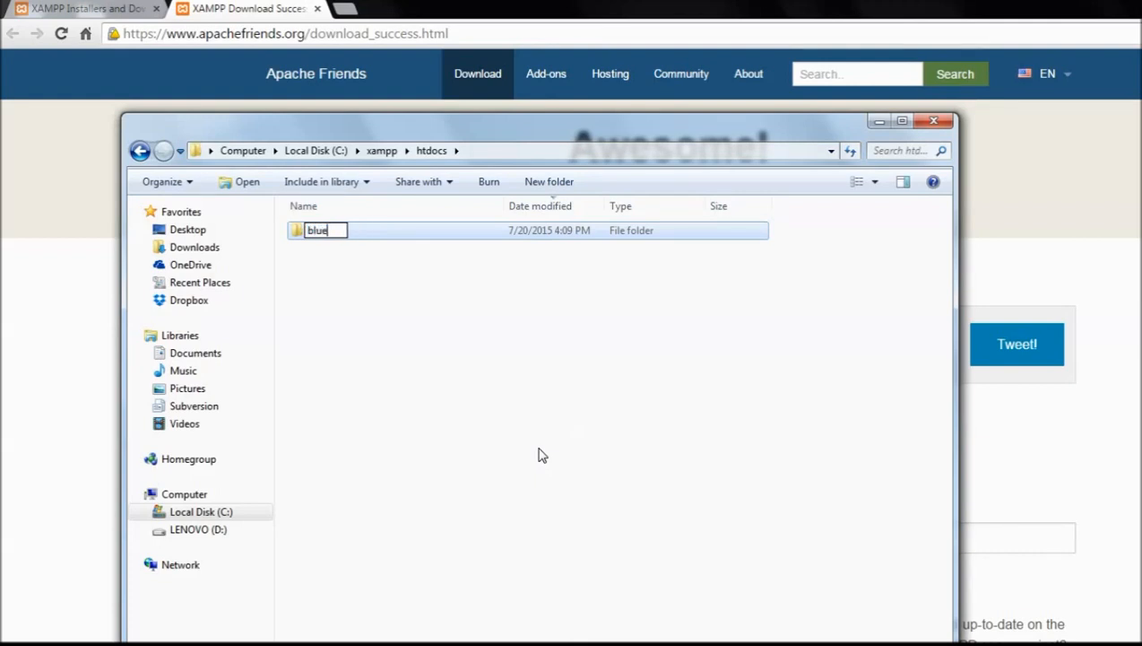
text(shoes.com)
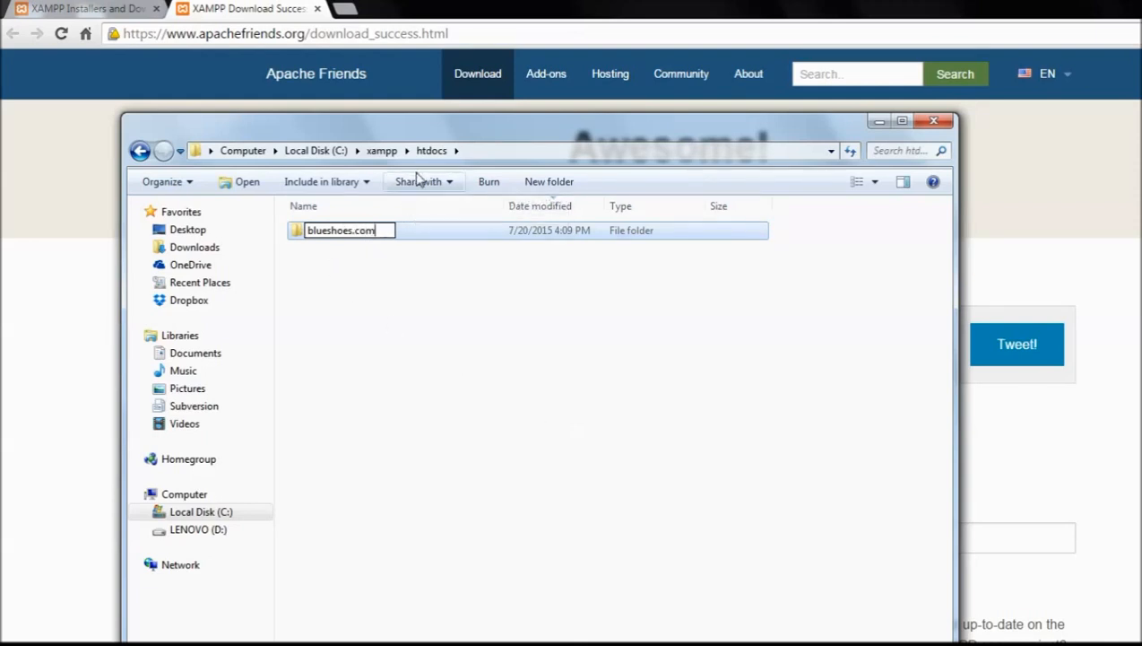
key(Return)
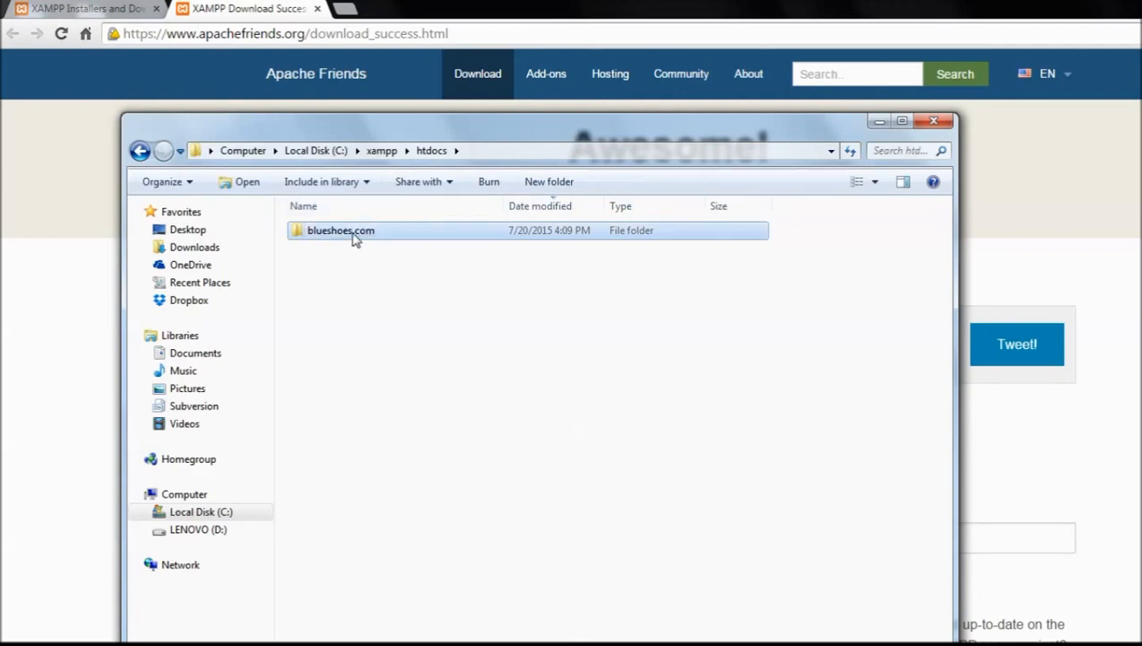
Check the blueshoes.com folder through localhost in a new browser tab, and open the same folder in Windows Explorer.
click(347, 9)
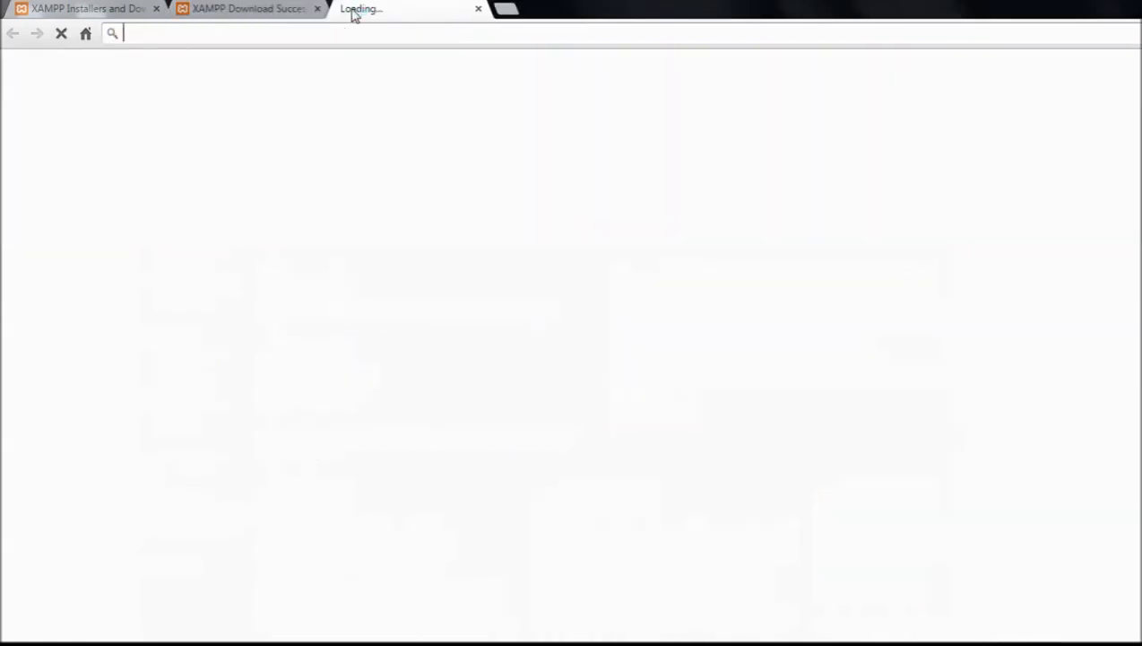
text(localhos)
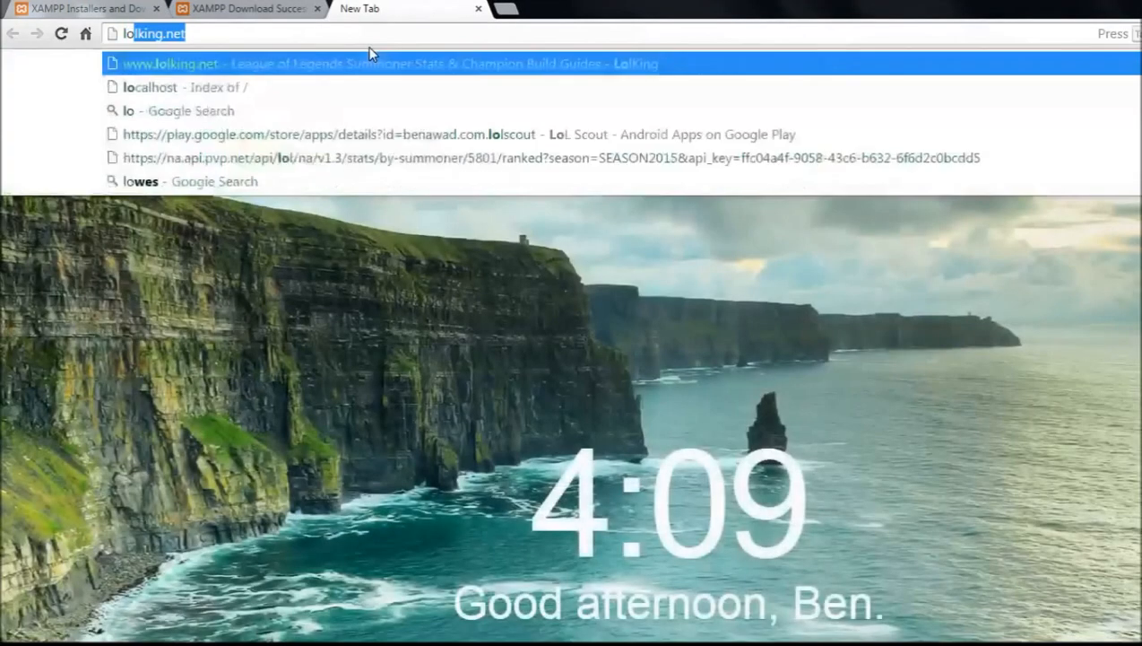
text(t)
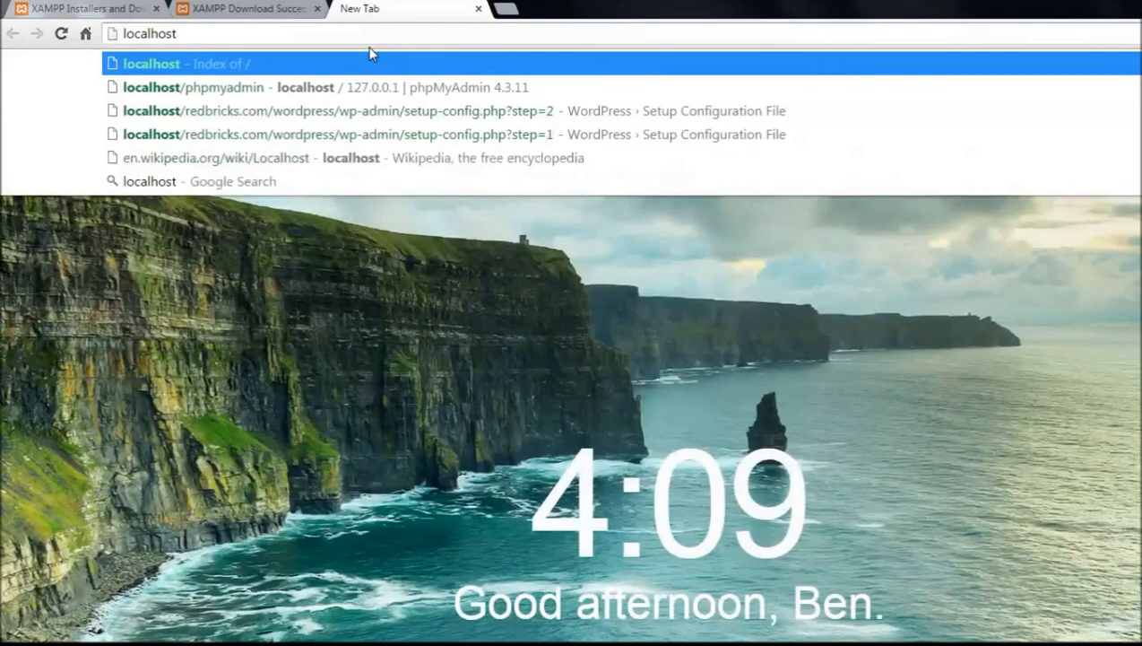
key(Return)
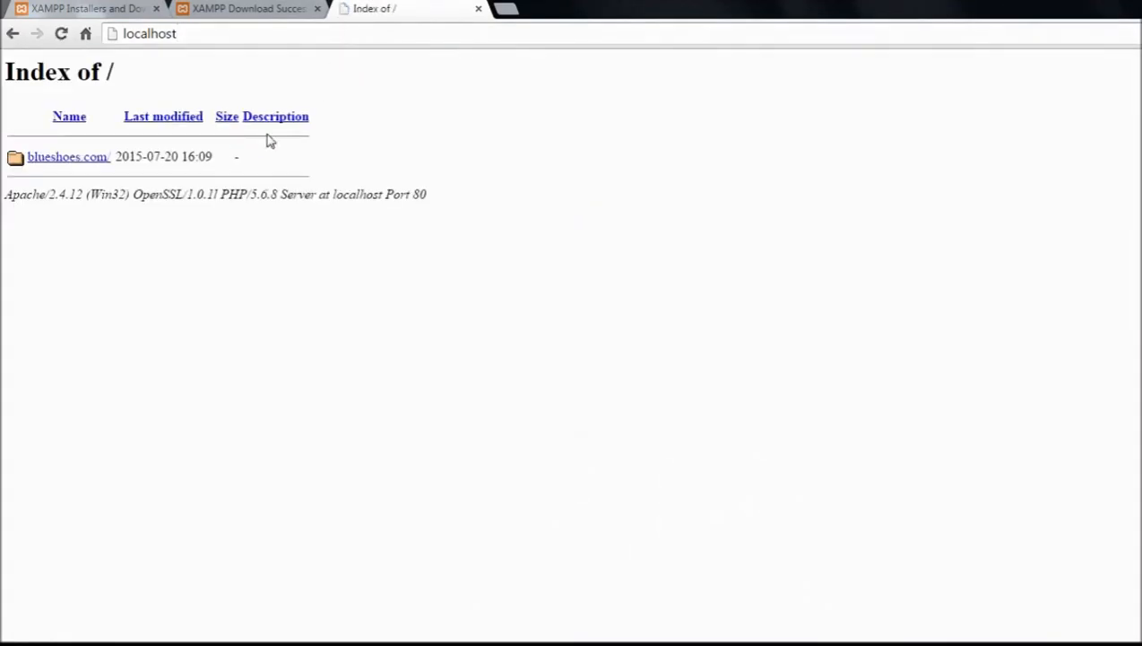
click(61, 167)
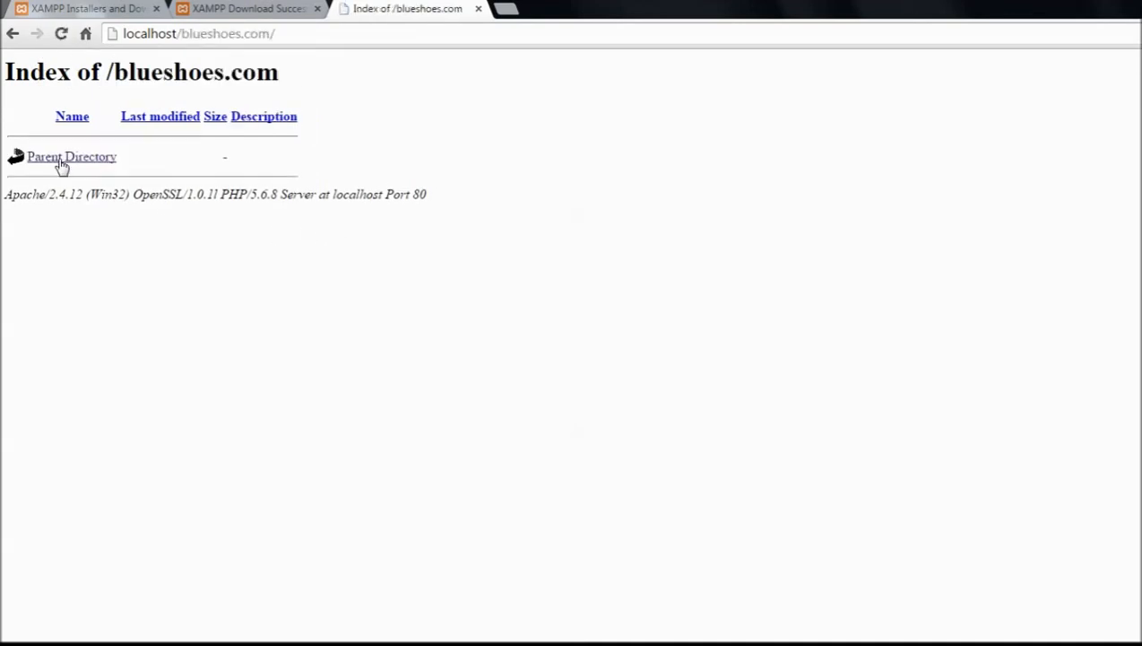
click(14, 33)
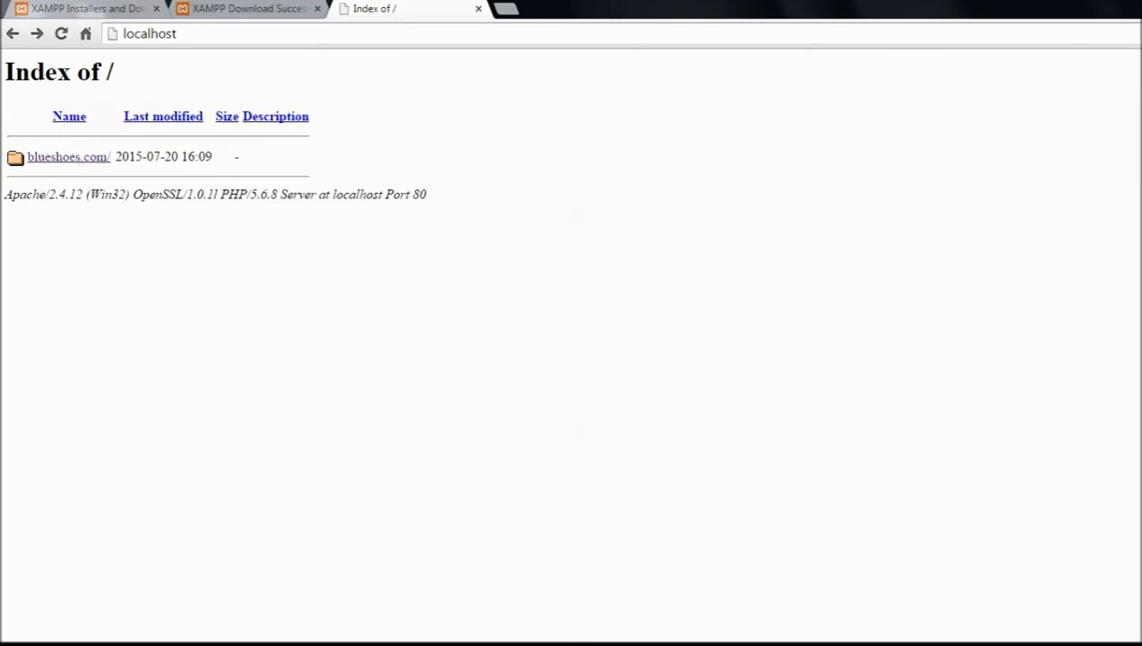
key(alt+Tab)
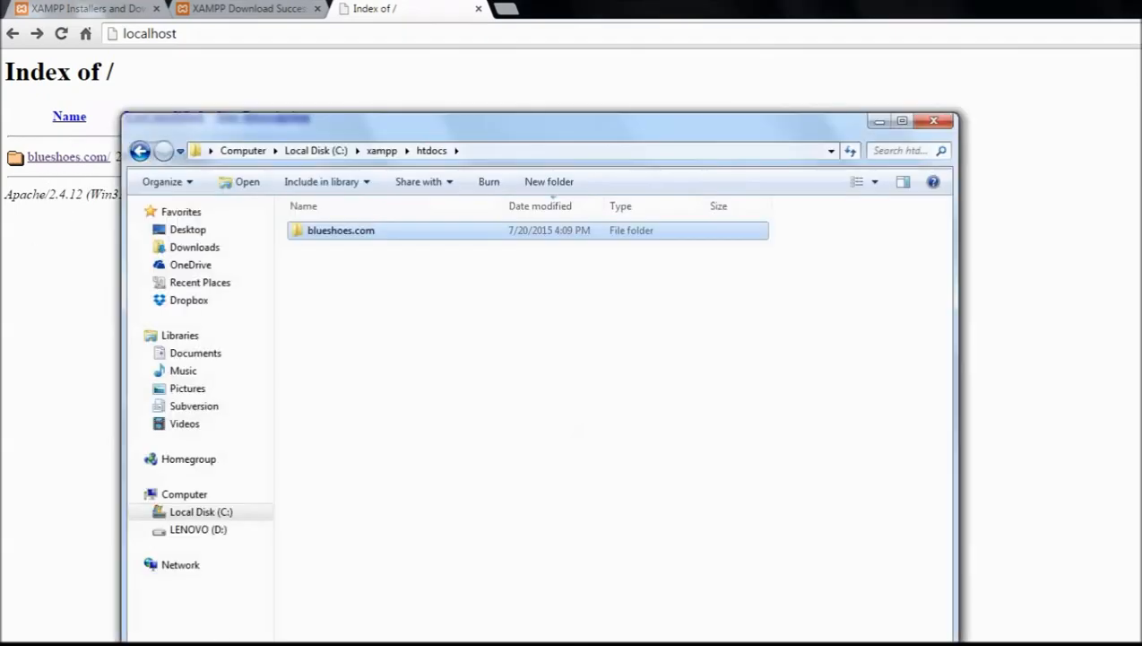
double_click(341, 230)
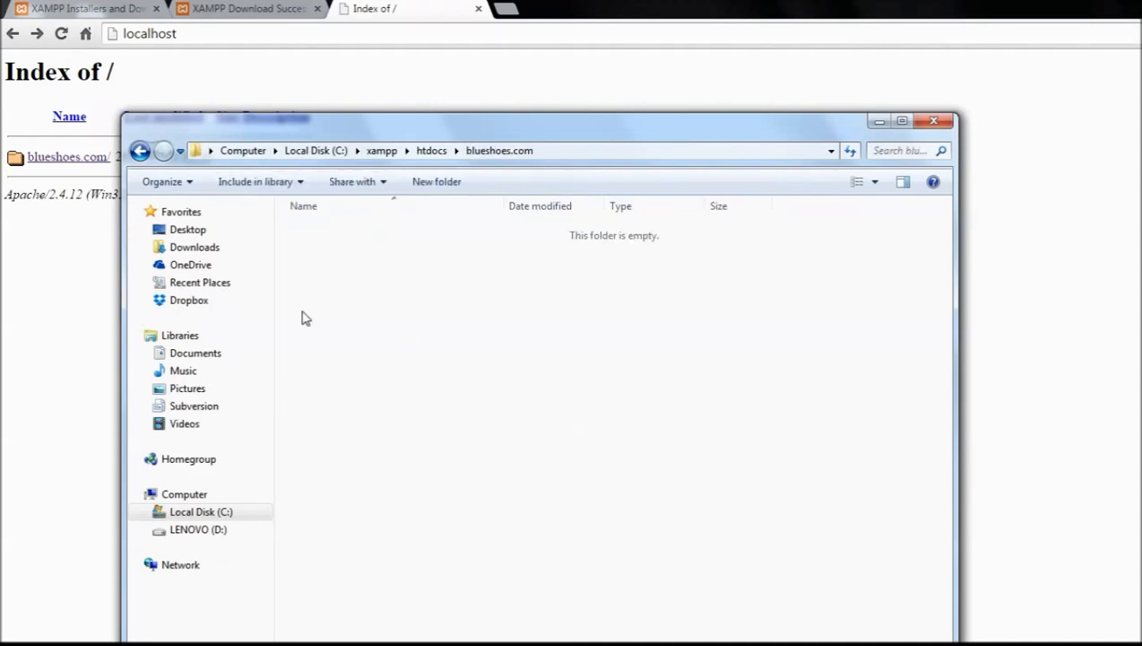
Go to wordpress.org in a new browser tab, download the WordPress 4.2.2 zip and open it.
click(505, 10)
text(wordpress.org)
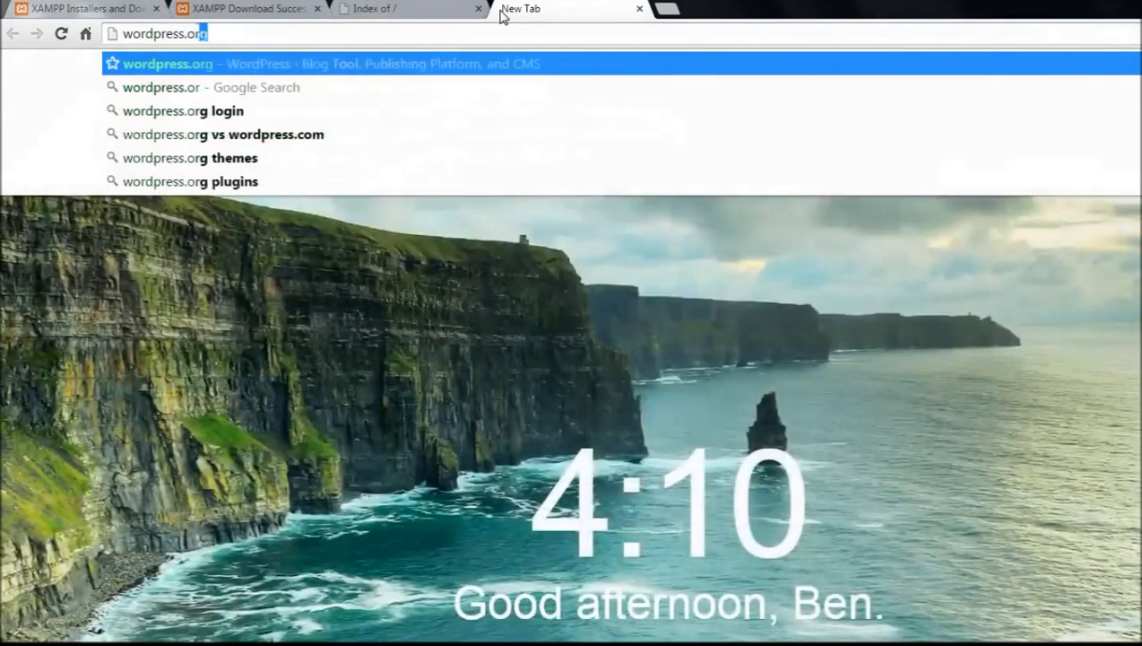
key(Return)
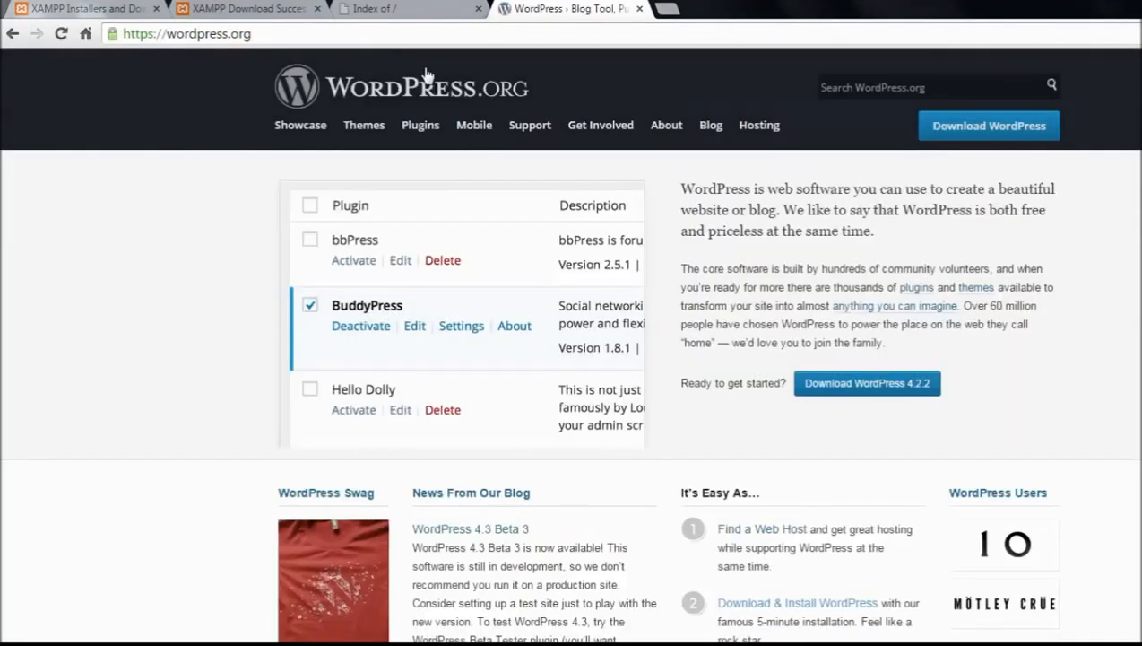
click(1027, 130)
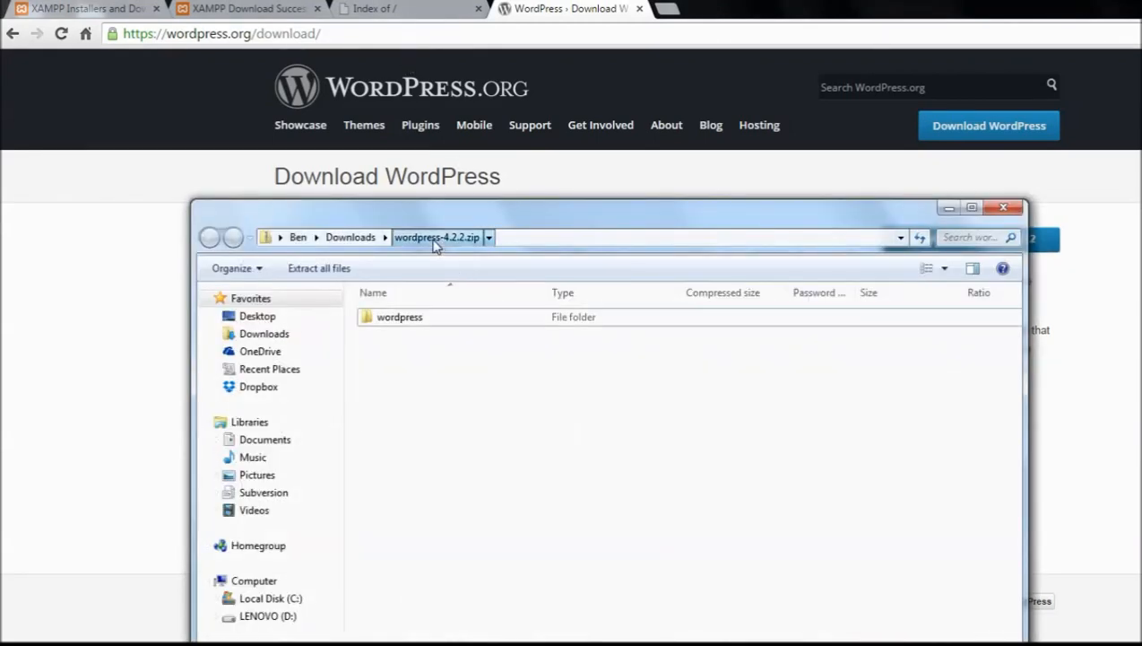
Extract wordpress-4.2.2.zip into a wordpress-4.2.2 folder inside Downloads.
click(355, 246)
right_click(489, 357)
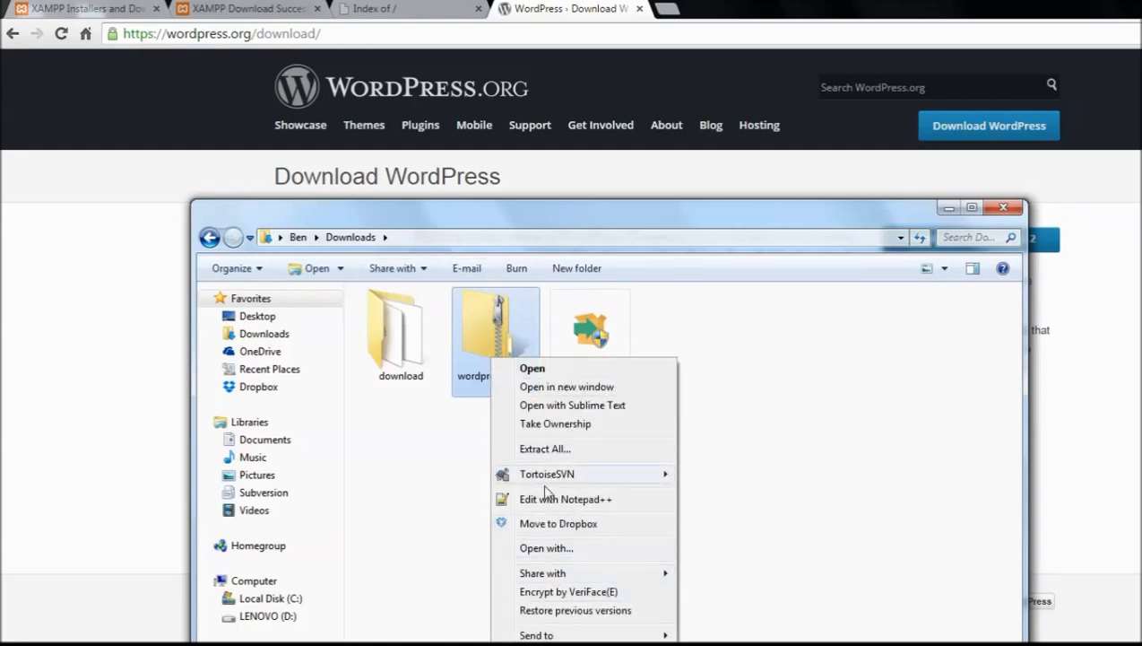
click(523, 449)
key(Return)
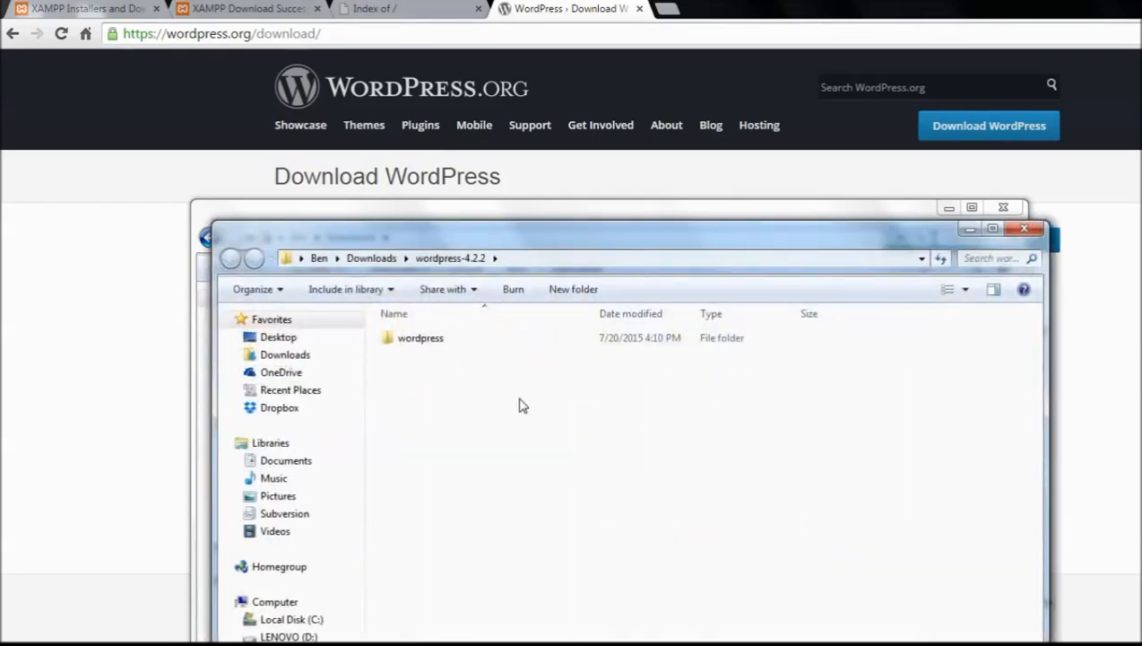
Copy all files and folders inside the extracted wordpress folder.
click(428, 347)
double_click(429, 346)
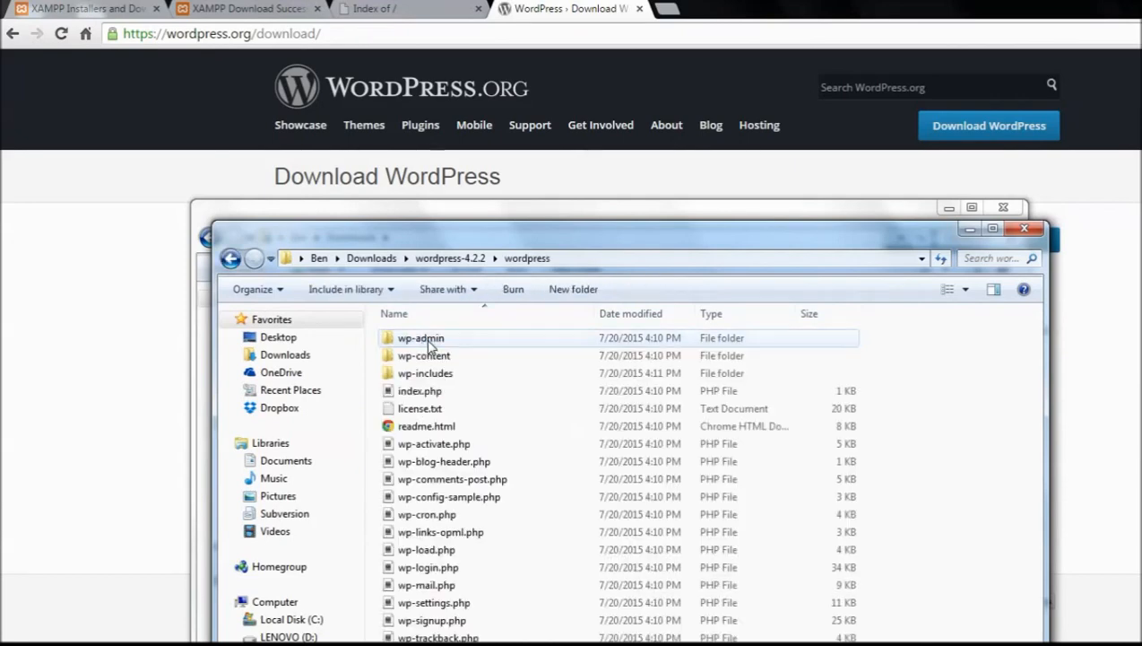
drag(449, 639, 740, 314)
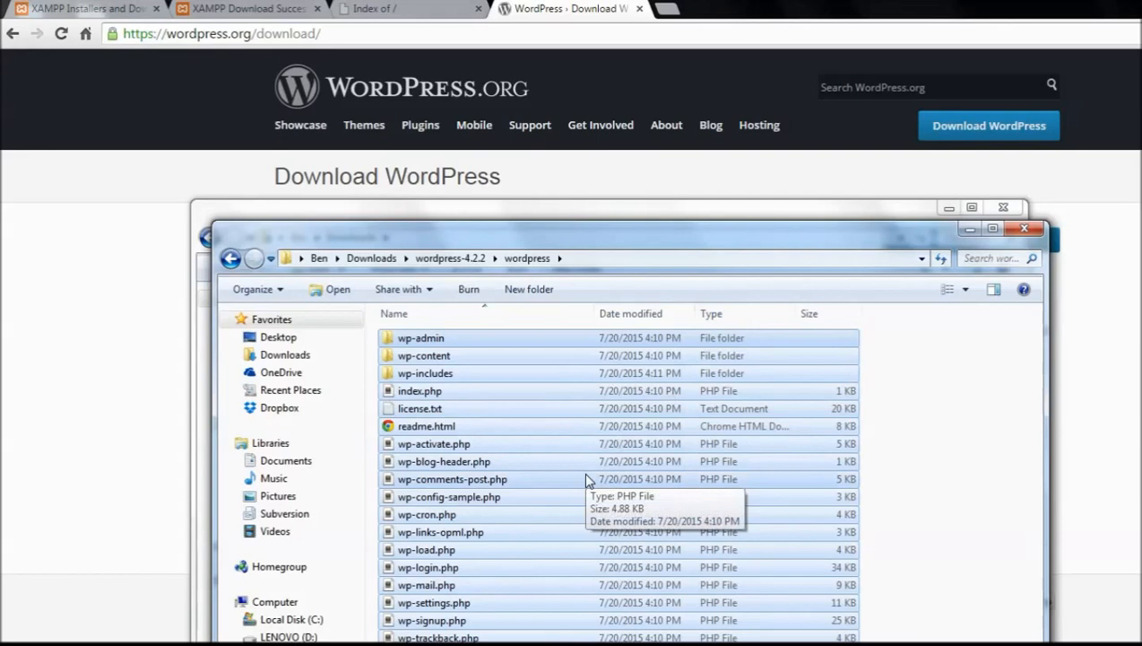
Paste the copied WordPress files into the C:\xampp\htdocs\blueshoes.com folder.
click(291, 619)
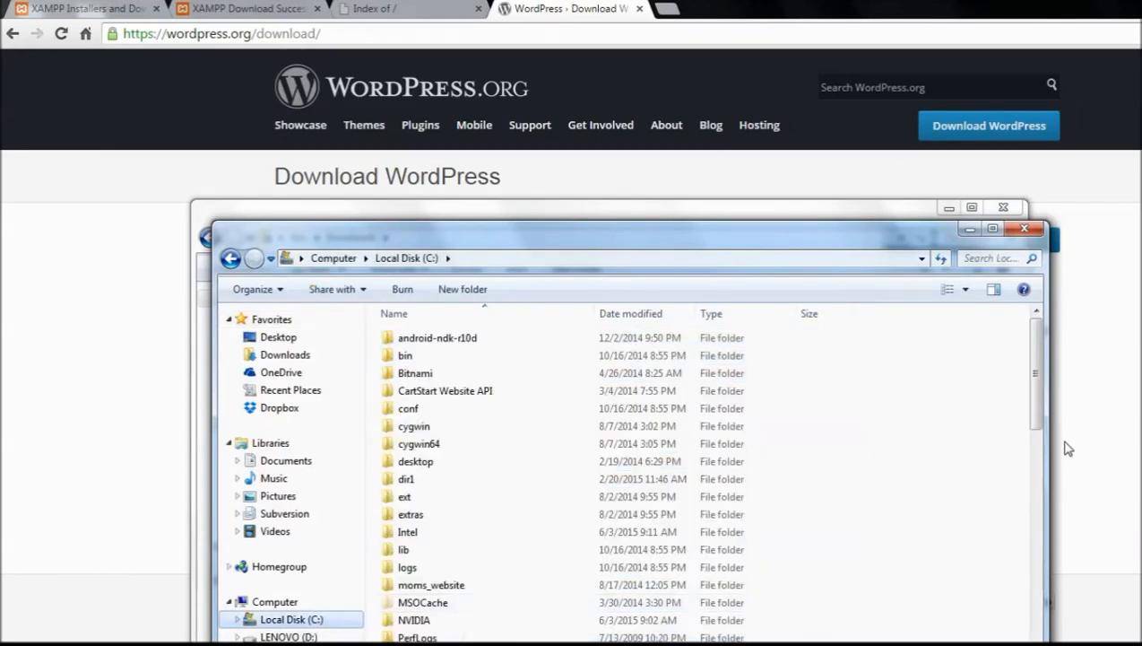
scroll(1039, 421, down, 5)
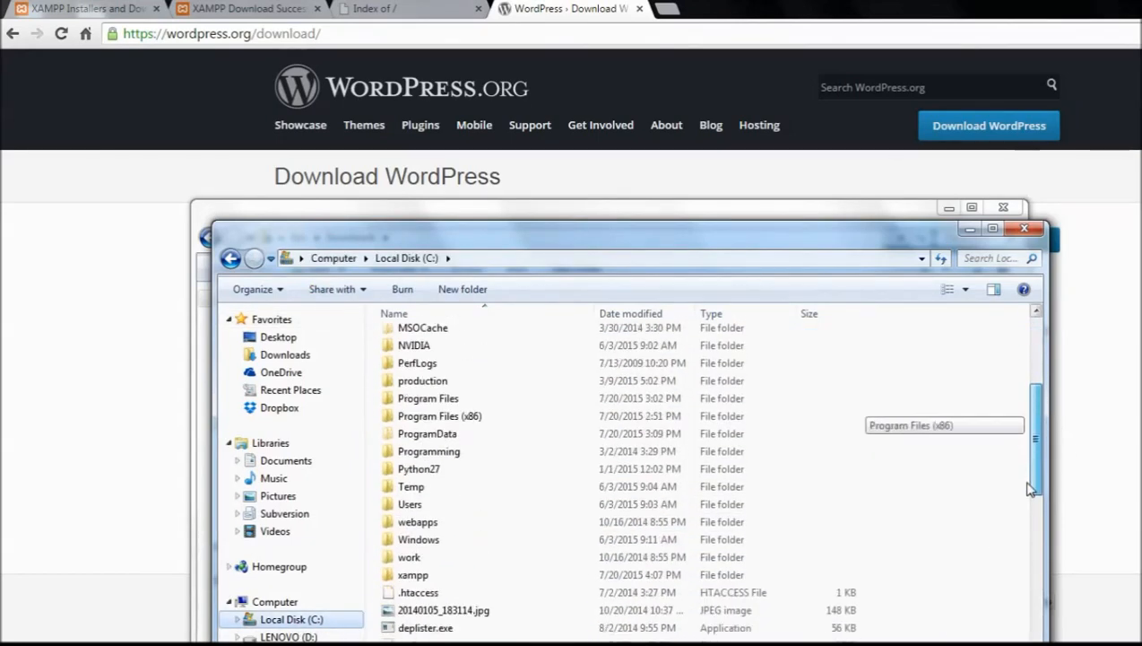
double_click(500, 574)
double_click(426, 426)
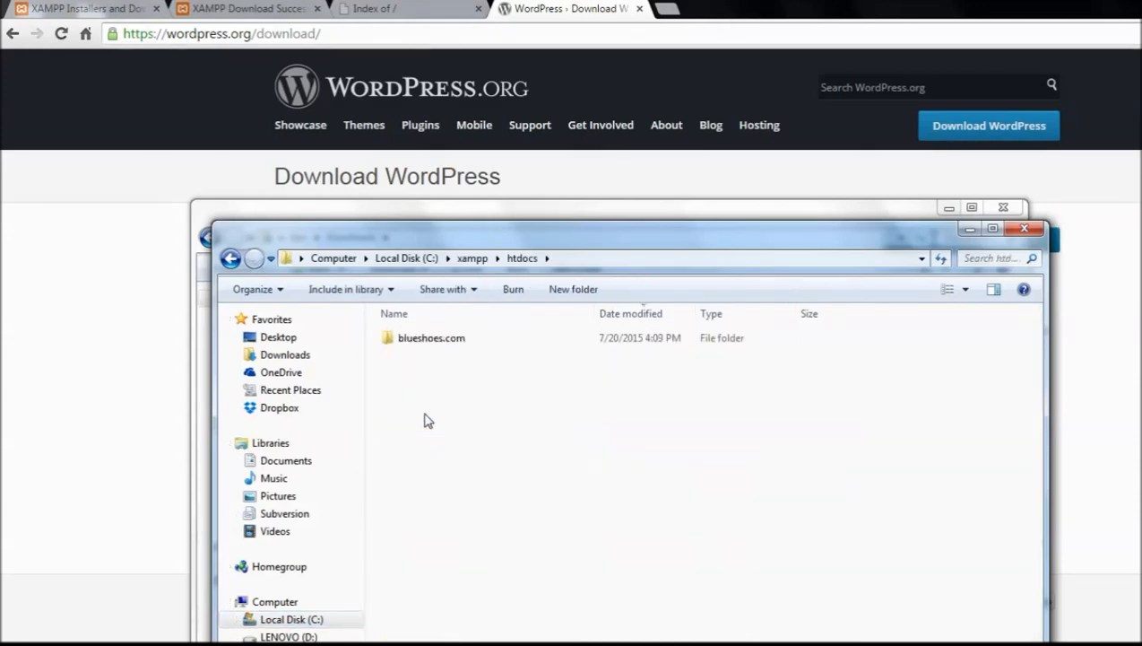
double_click(439, 344)
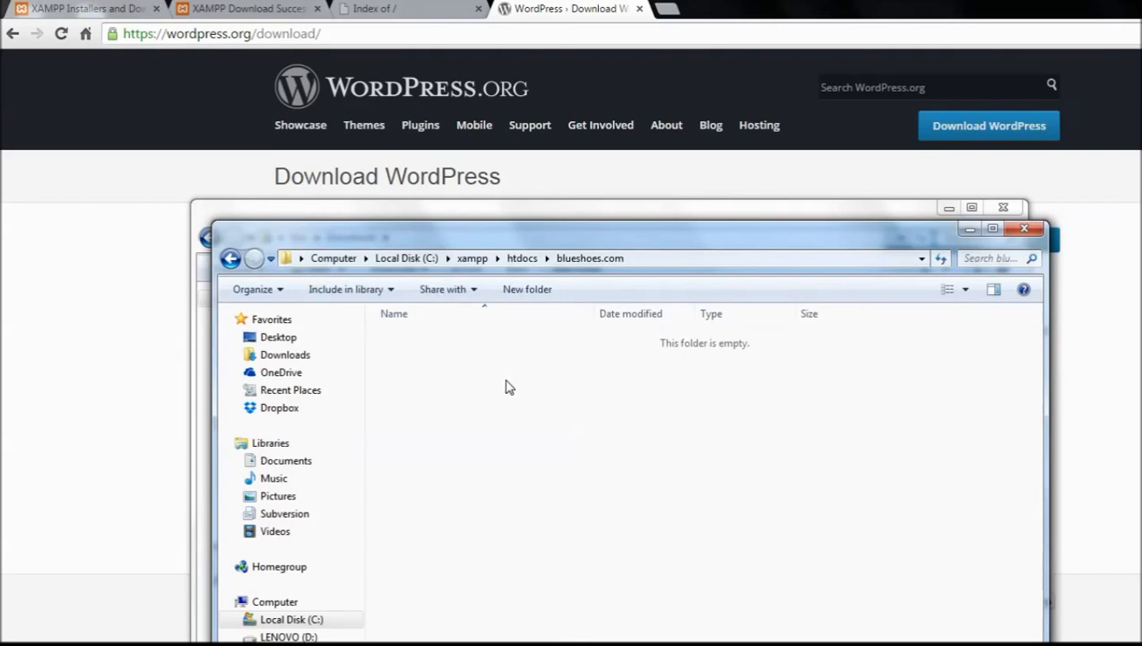
key(ctrl+v)
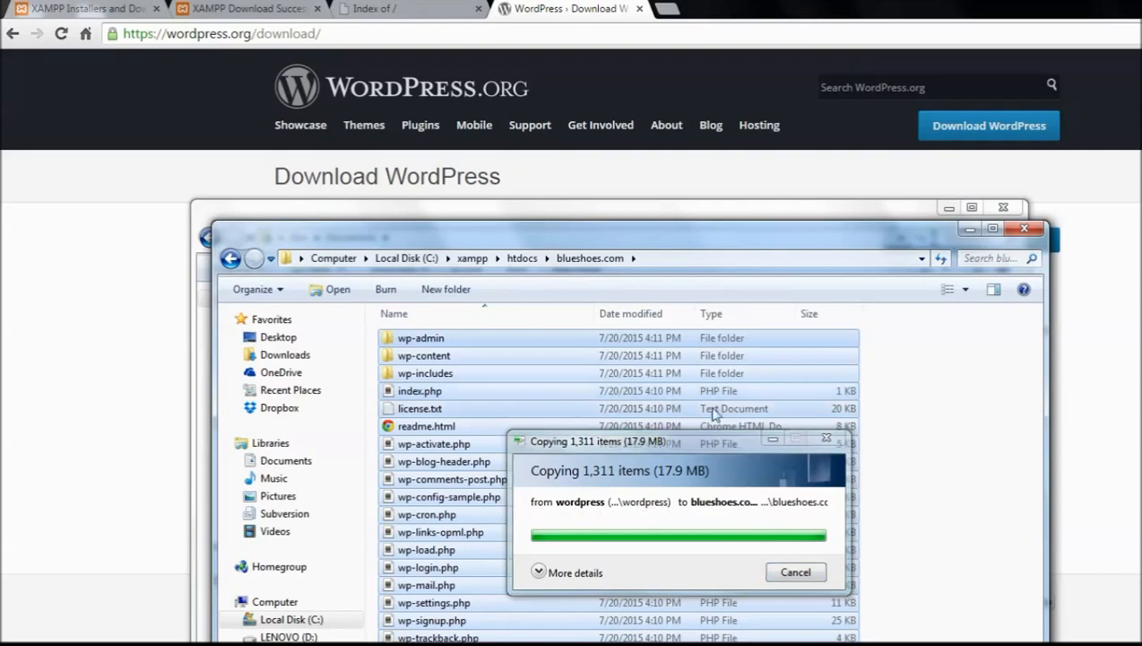
click(892, 410)
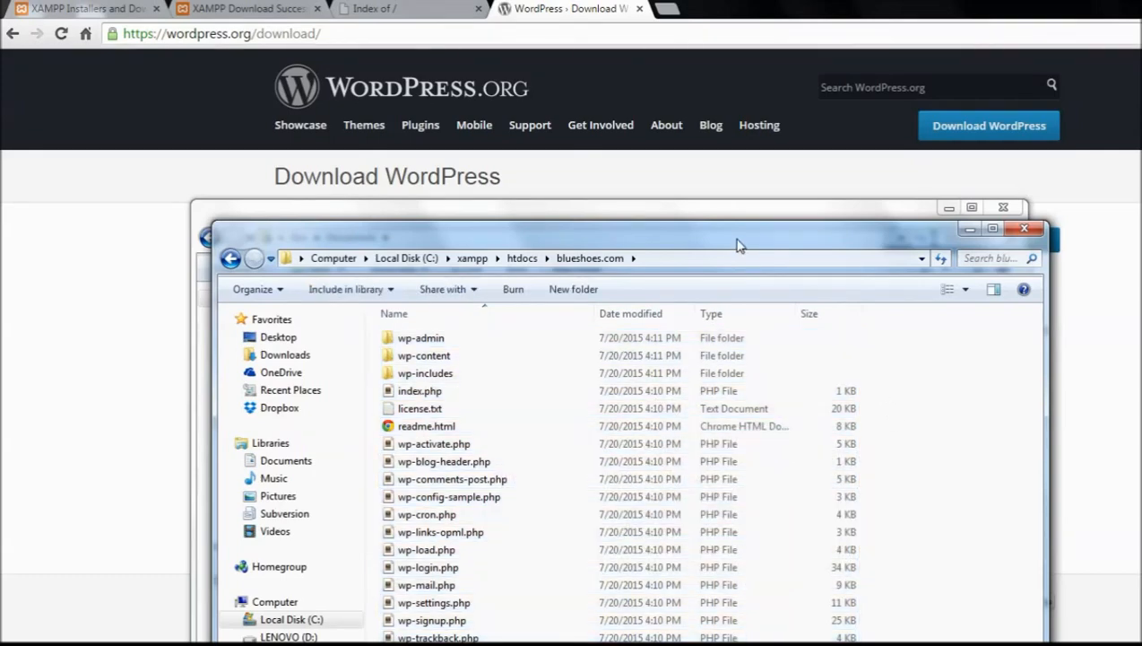
Close the leftover Downloads window in Explorer and reposition the blueshoes.com window.
drag(736, 240, 776, 429)
click(1004, 207)
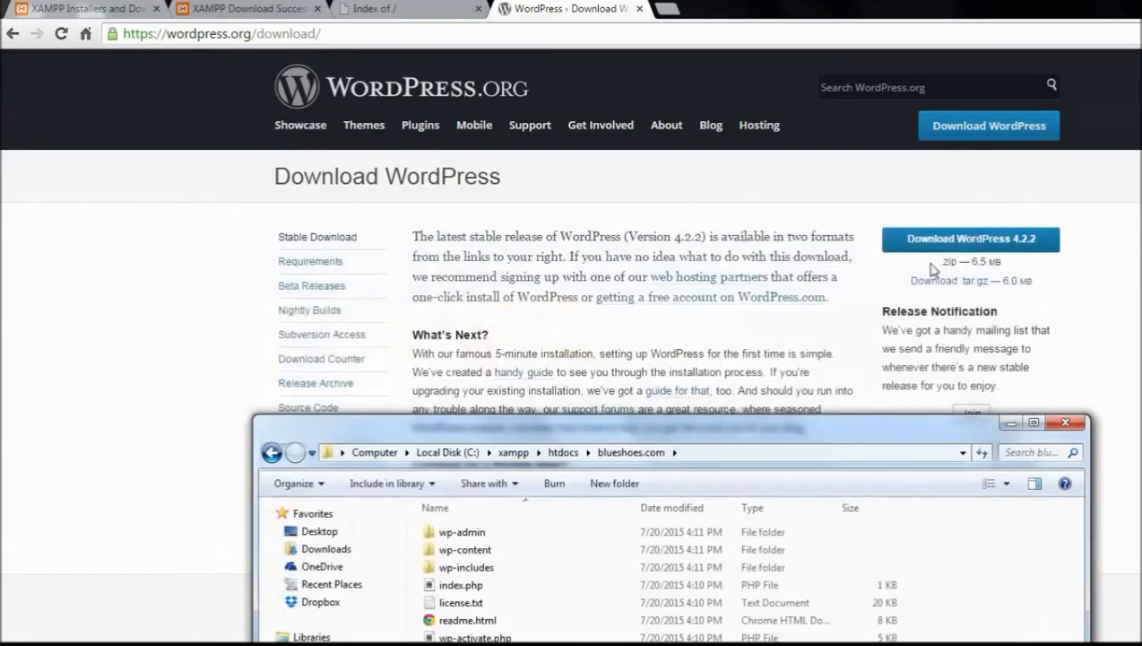
drag(787, 430, 747, 229)
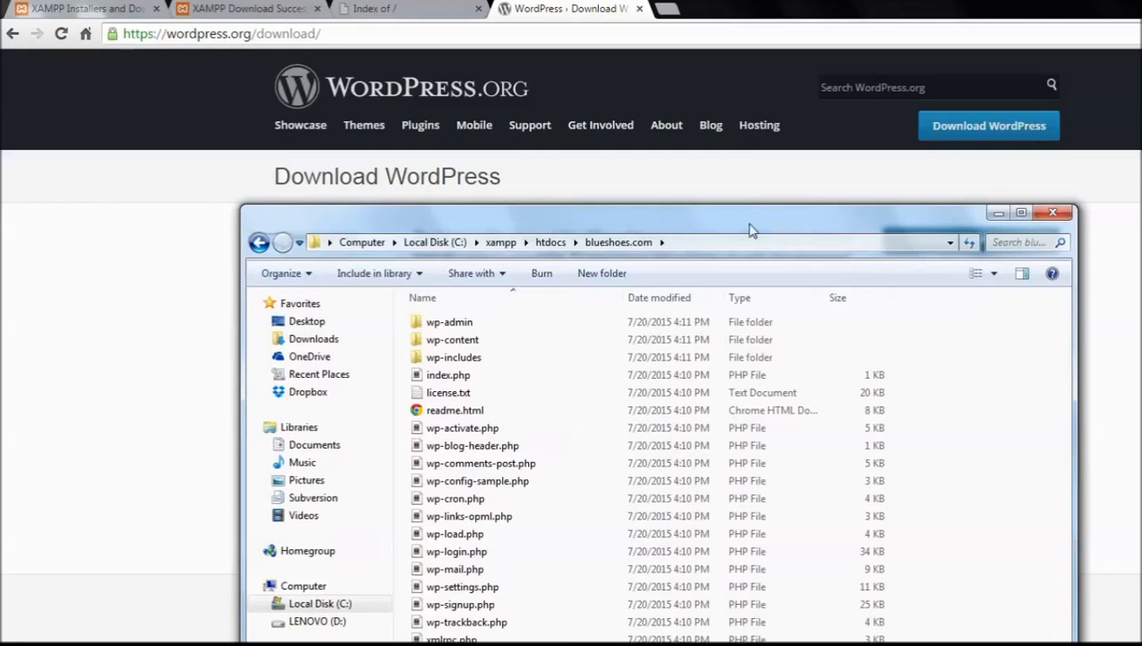
Return to the htdocs folder and create a new folder there named blueshoes2.com.
click(556, 251)
click(517, 363)
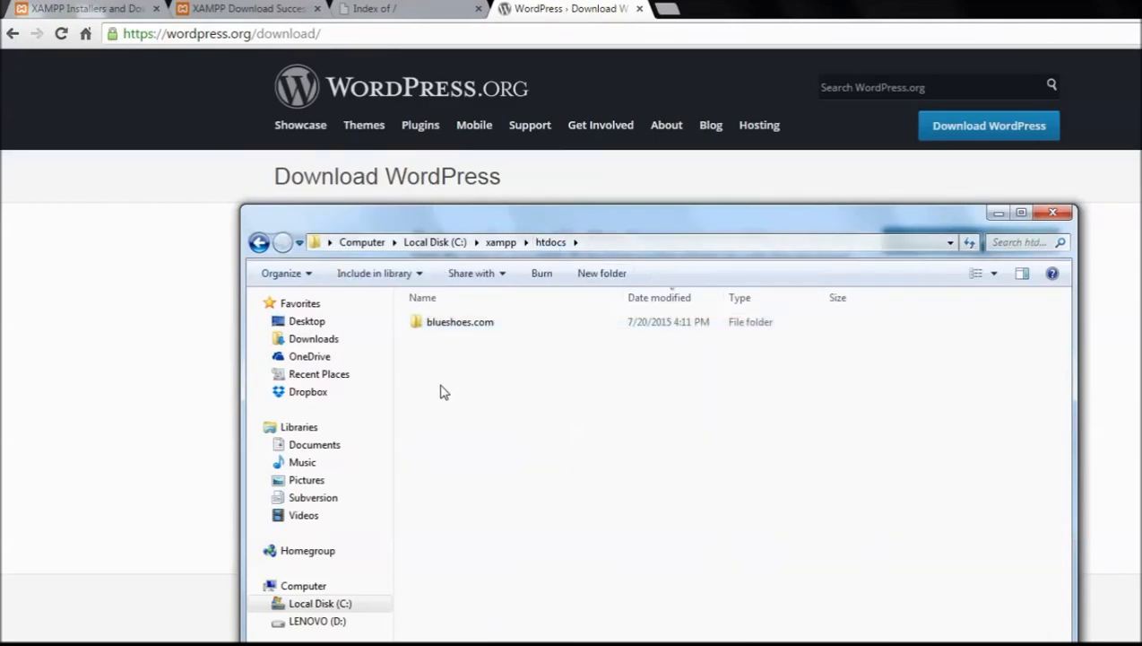
right_click(441, 389)
mouse_move(498, 614)
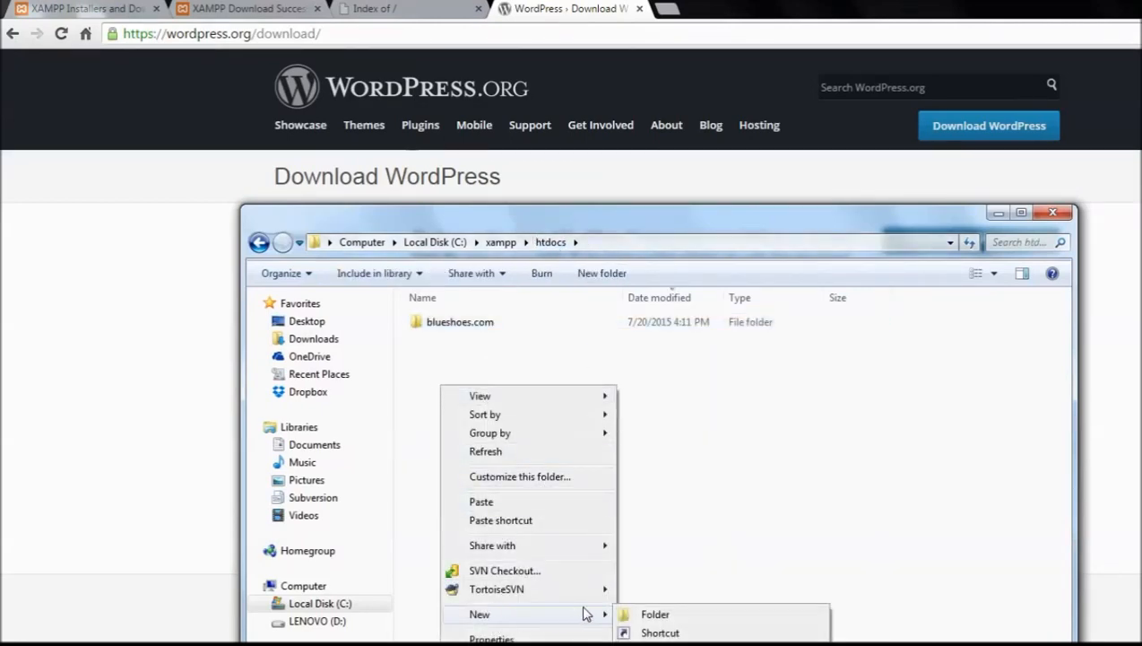
click(648, 614)
text(blueshoes2.com)
key(Return)
click(765, 475)
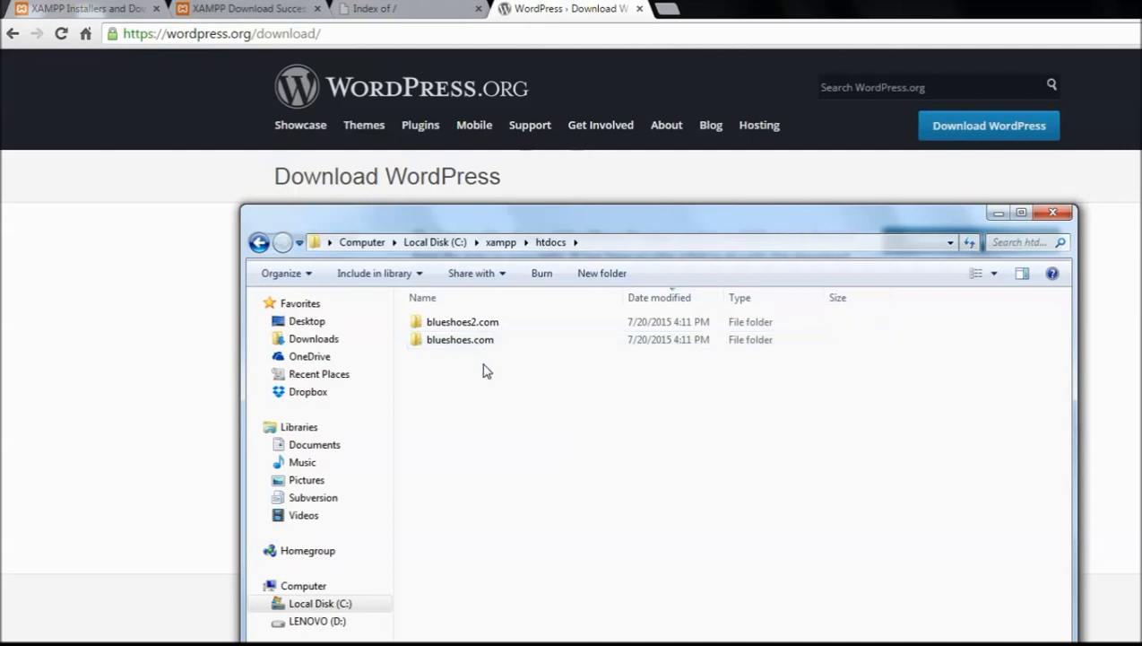
Delete the blueshoes2.com folder from htdocs.
right_click(775, 326)
click(824, 642)
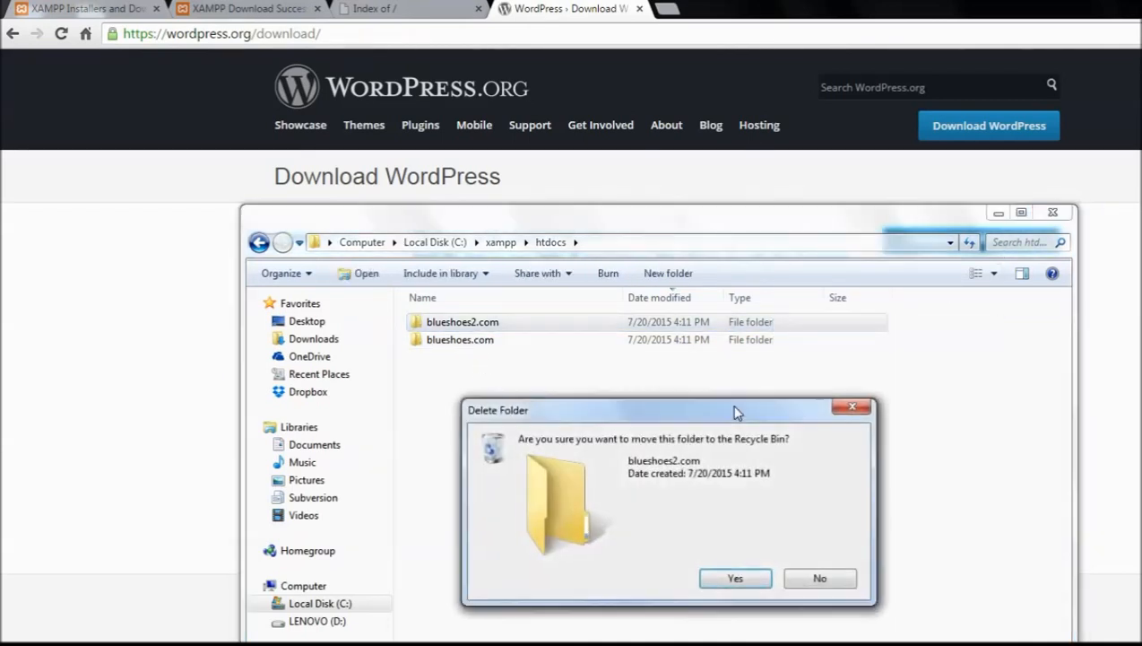
click(735, 578)
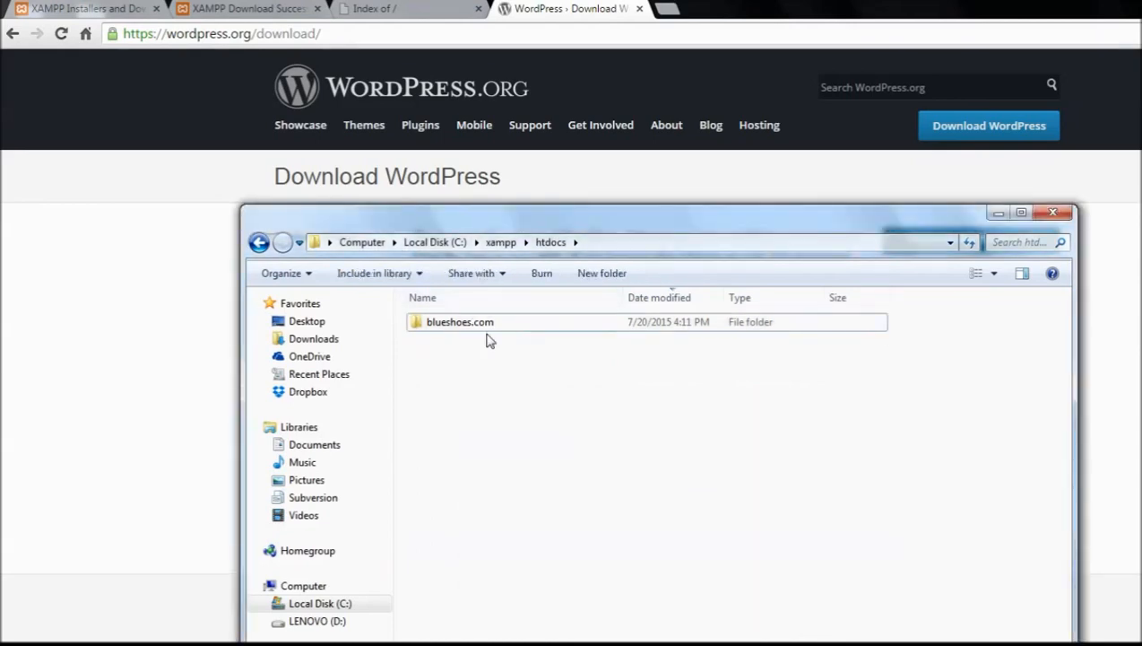
Minimize Explorer, open blueshoes.com from the localhost index and continue the WordPress setup in English (United States).
click(998, 216)
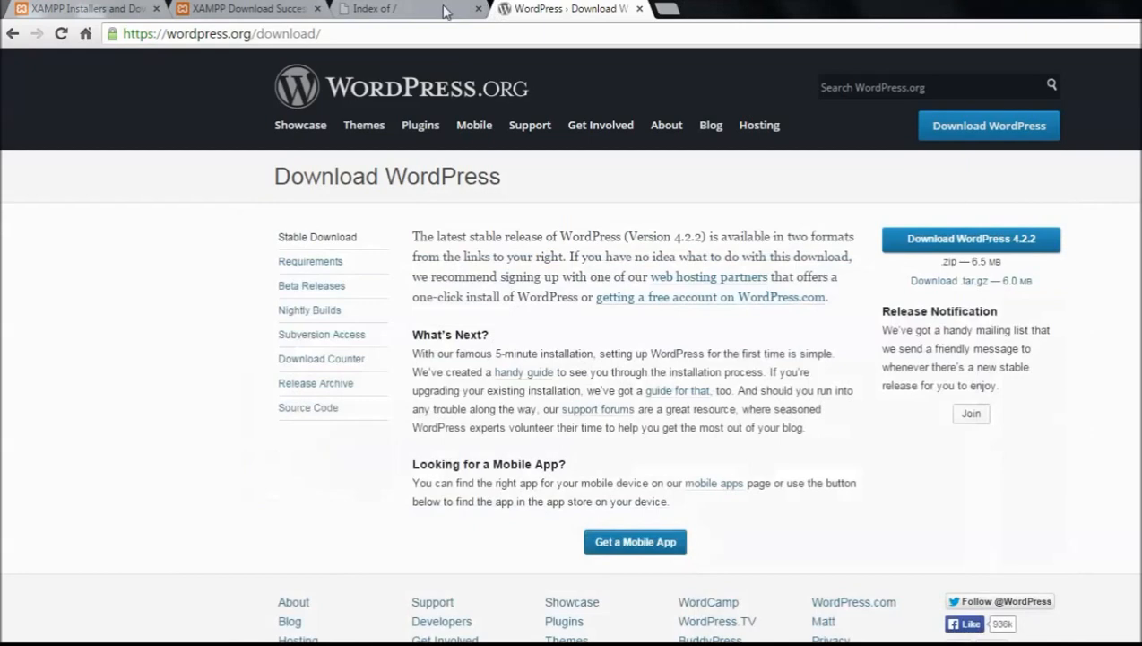
click(422, 10)
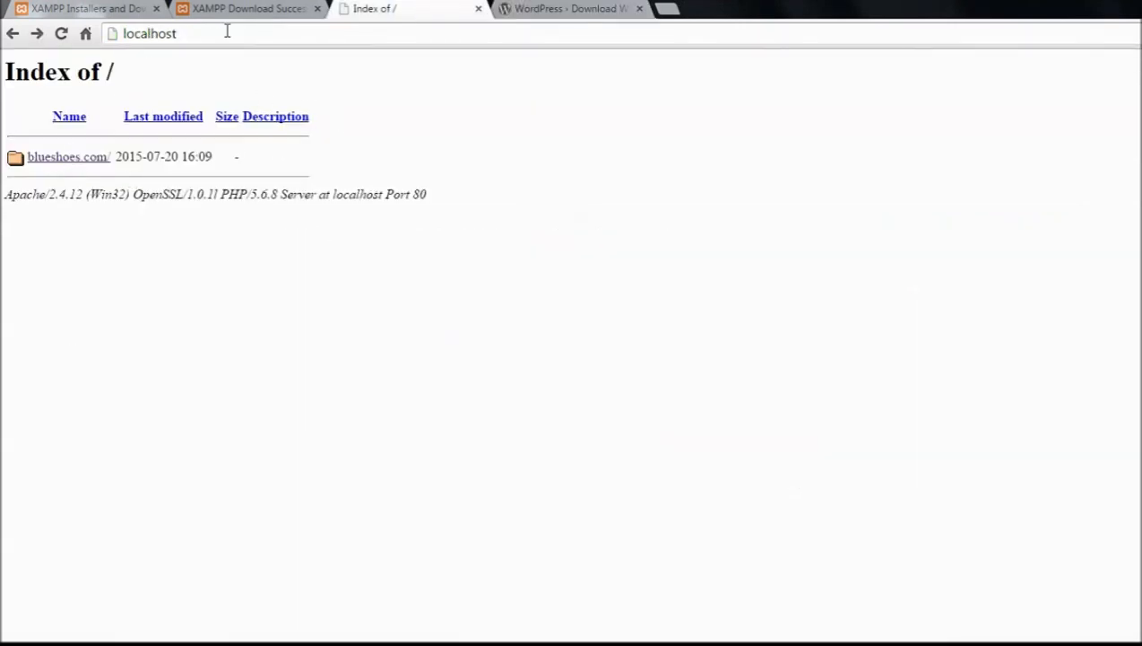
click(63, 159)
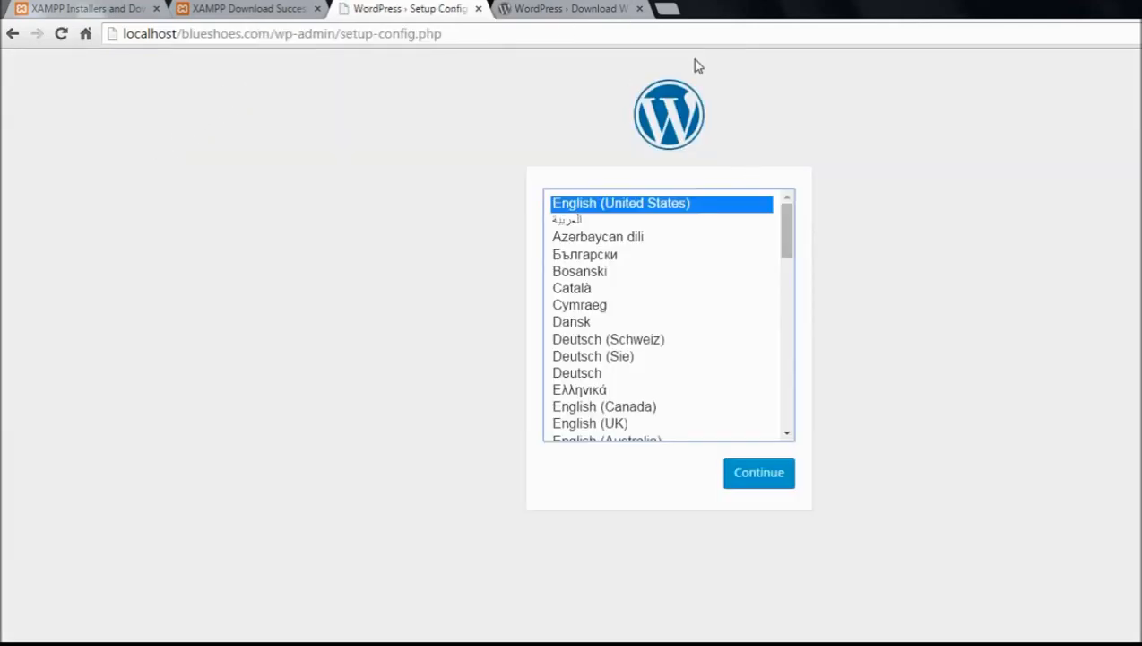
click(762, 475)
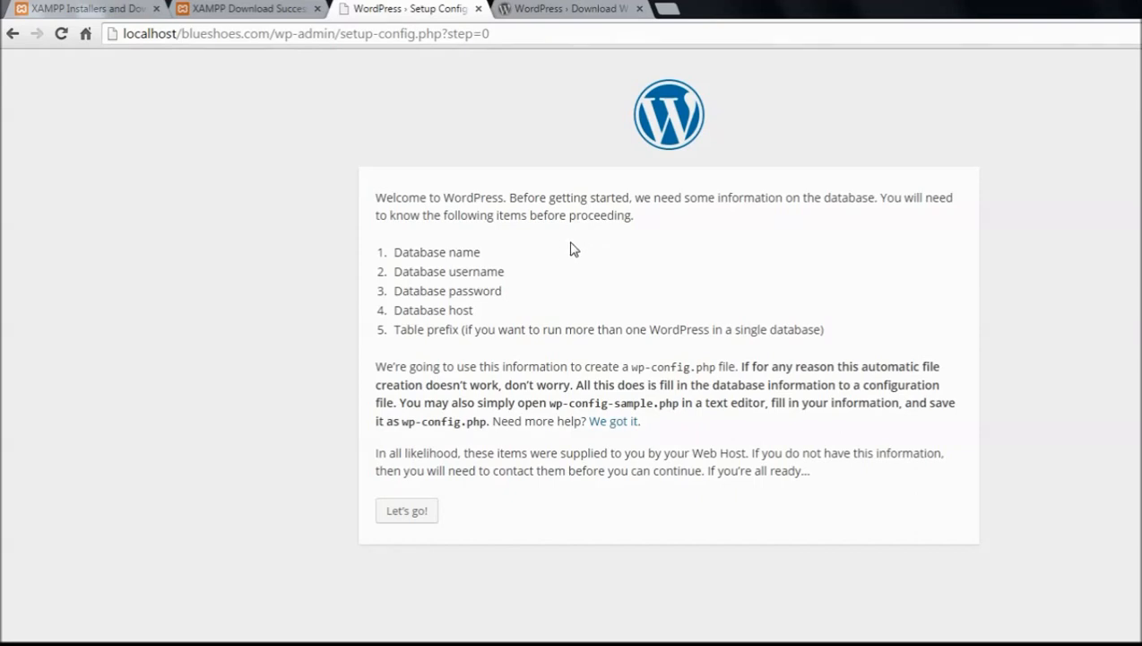
Review the list of required database details and proceed to the WordPress database connection form.
drag(388, 280, 511, 272)
drag(395, 290, 500, 290)
drag(399, 310, 471, 328)
drag(398, 330, 459, 329)
click(466, 447)
click(425, 512)
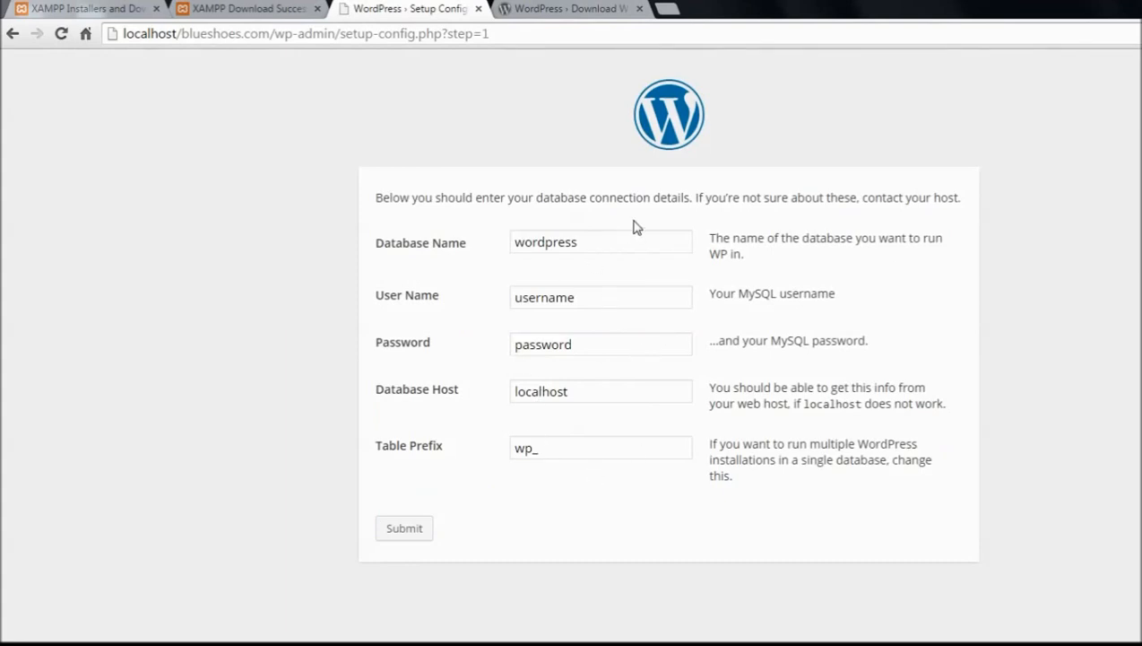
Open localhost/phpmyadmin in a new browser tab, and minimize the XAMPP Control Panel after bringing it up.
click(664, 10)
text(l)
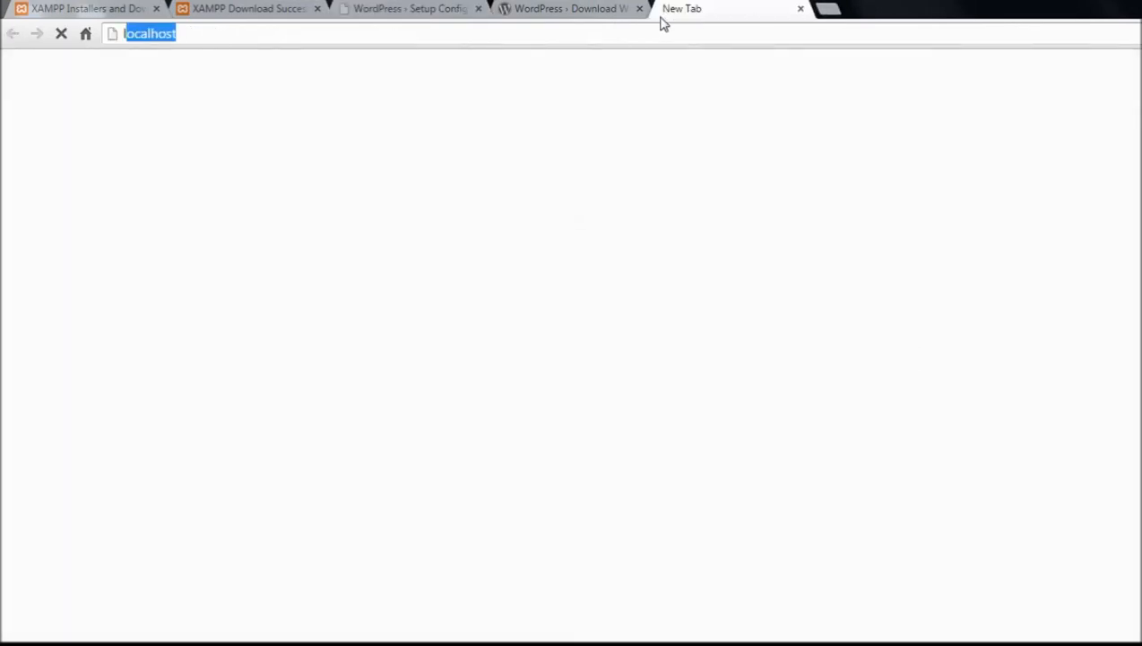
text(ocalhost/)
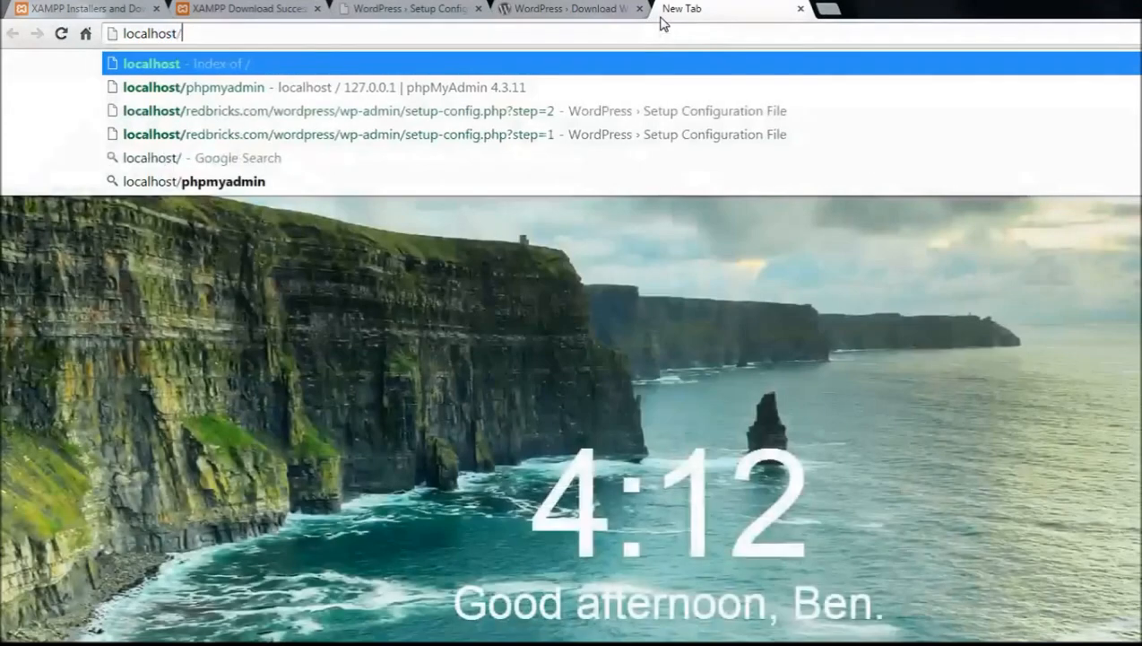
text(phpmyadmin)
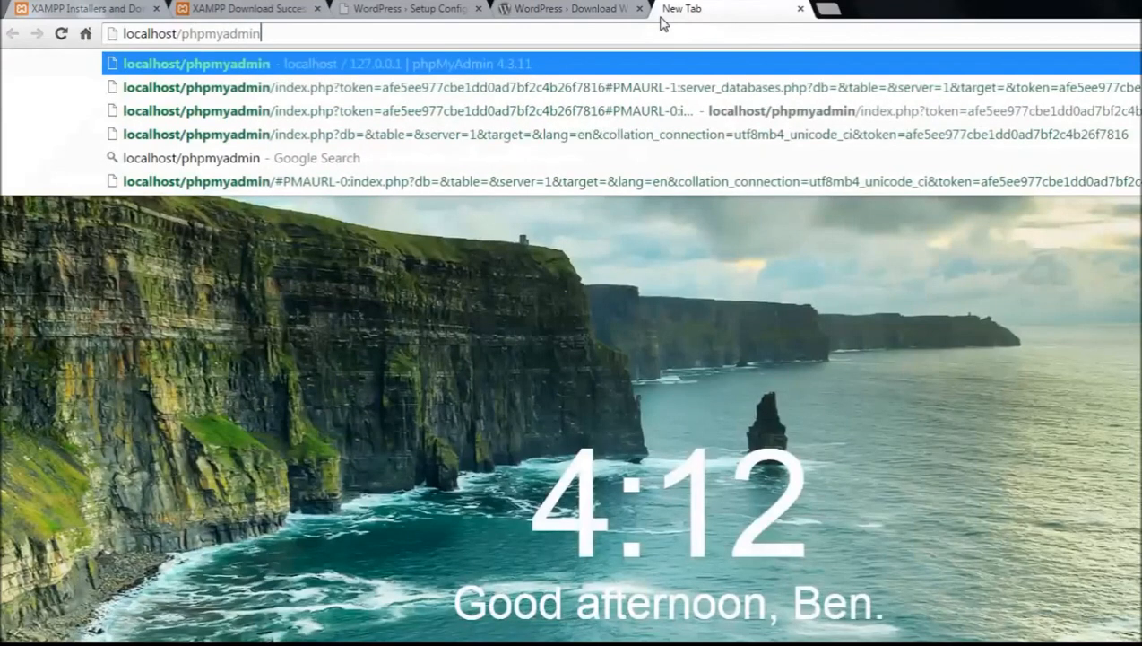
key(Return)
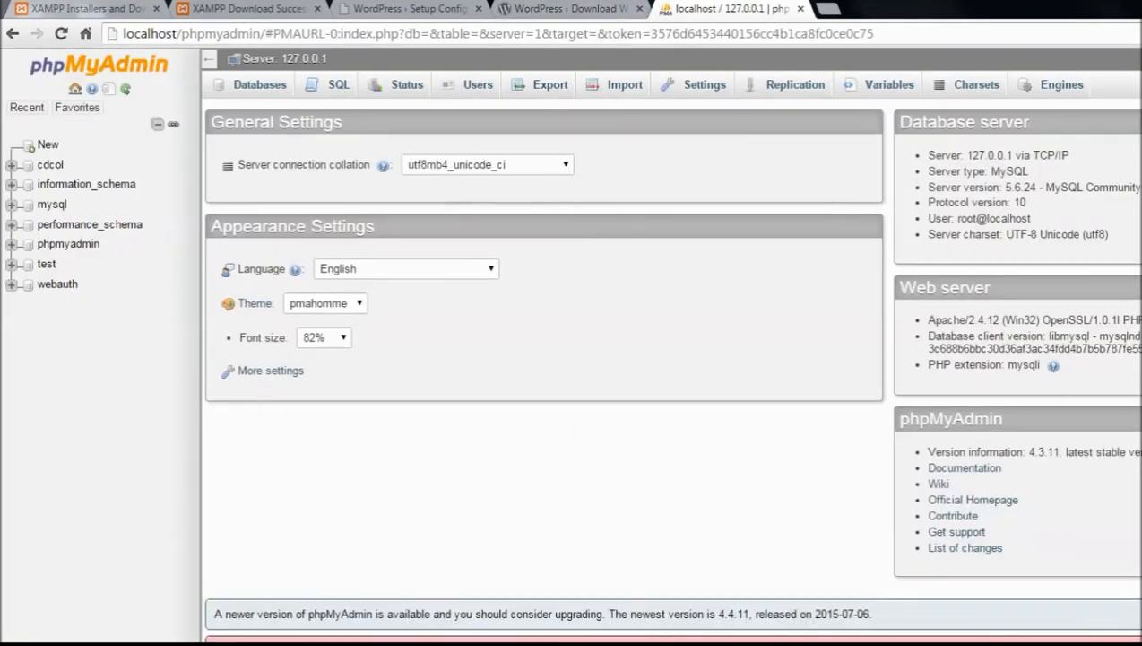
key(alt+Tab)
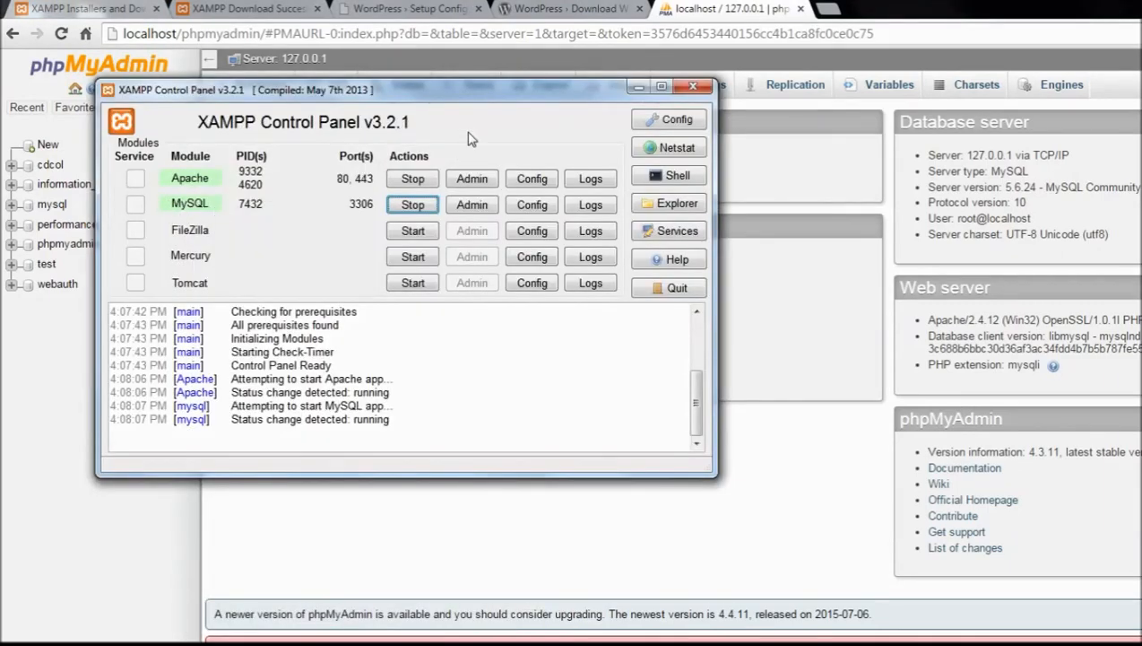
click(637, 86)
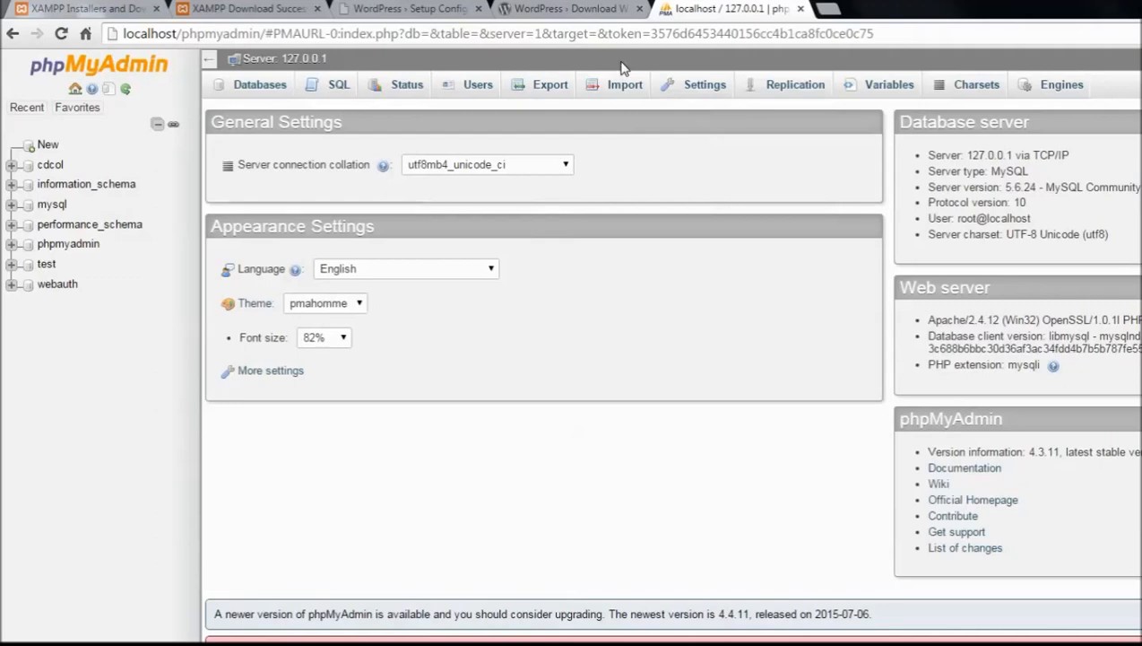
Create a database named blueshoes in phpMyAdmin, leaving the collation unspecified.
click(265, 88)
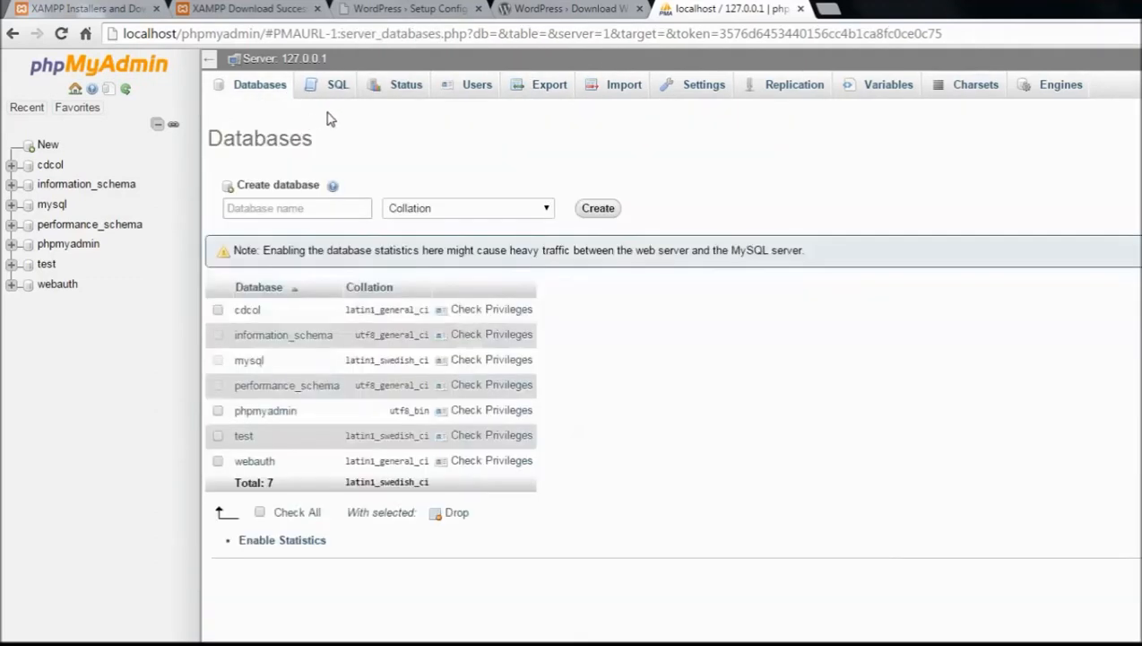
click(289, 208)
text(blueshoes)
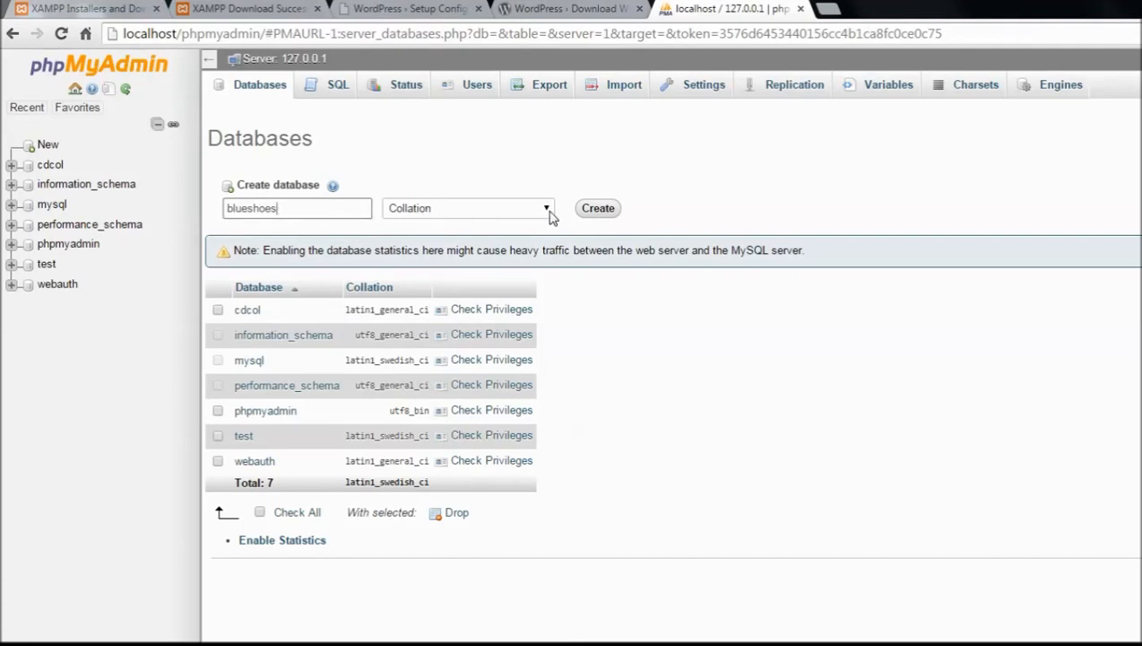
click(600, 208)
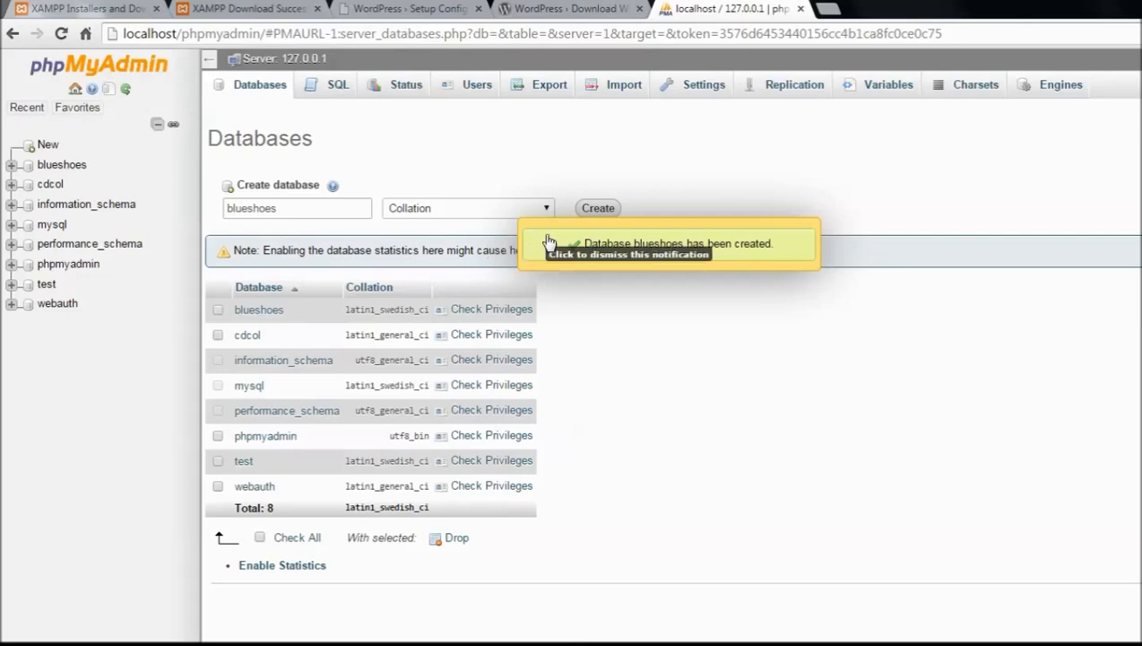
Close the WordPress download page and set the Database Name to blueshoes in the WordPress setup form.
click(541, 10)
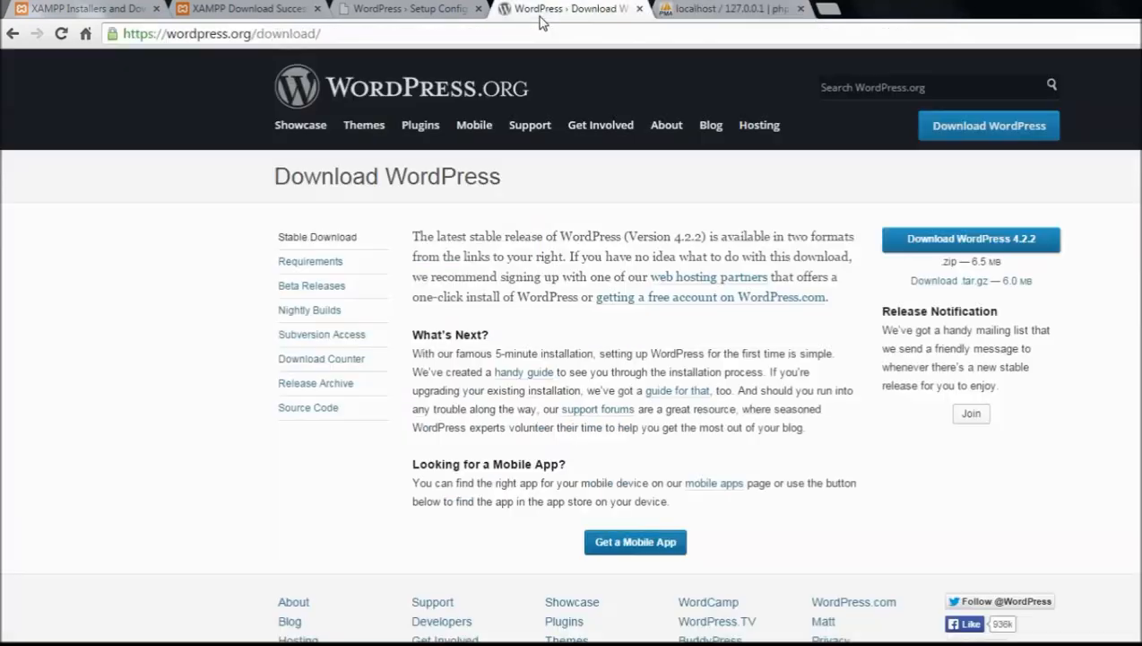
click(640, 10)
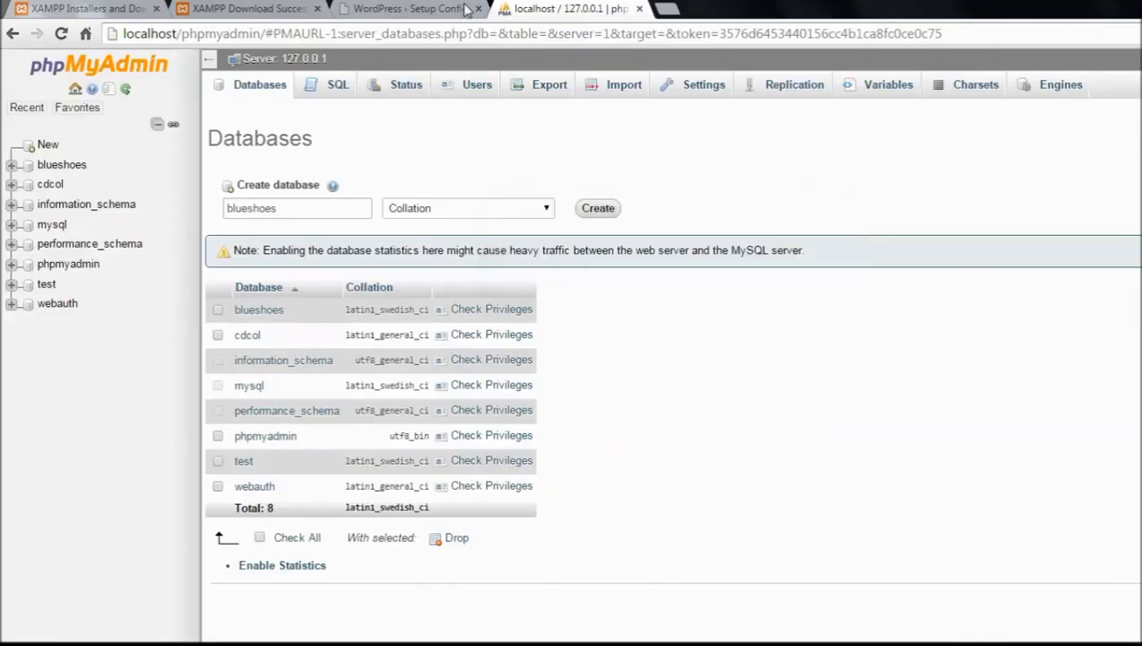
click(444, 9)
drag(581, 235, 506, 233)
text(blueshoes)
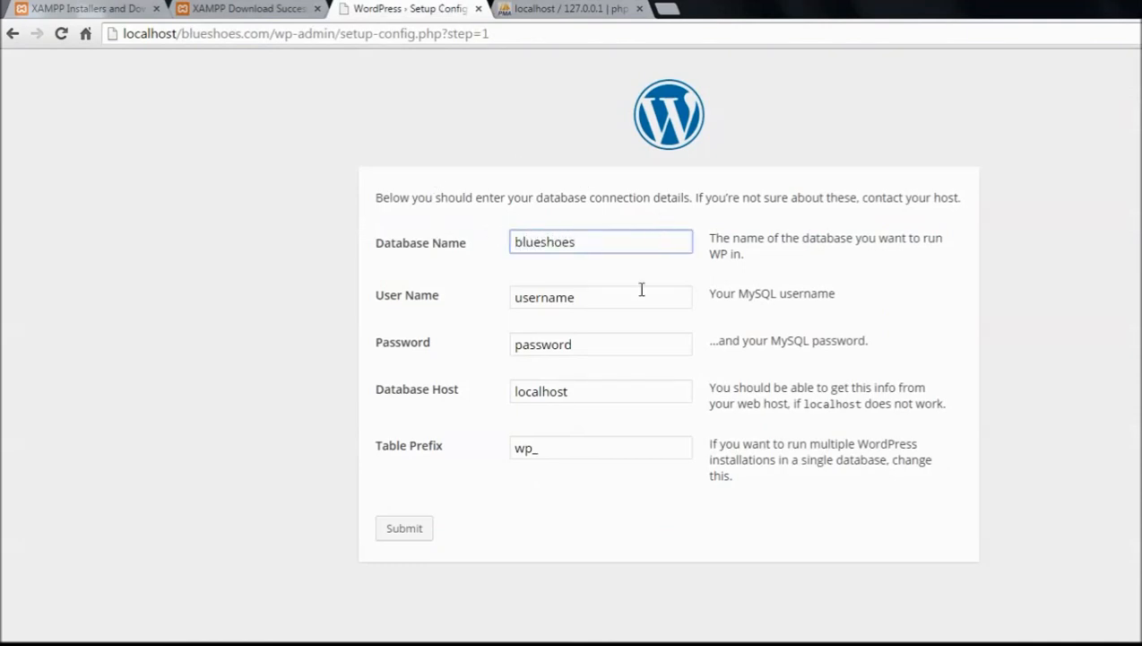
Set the MySQL User Name to root and clear the Password field.
drag(641, 288, 468, 311)
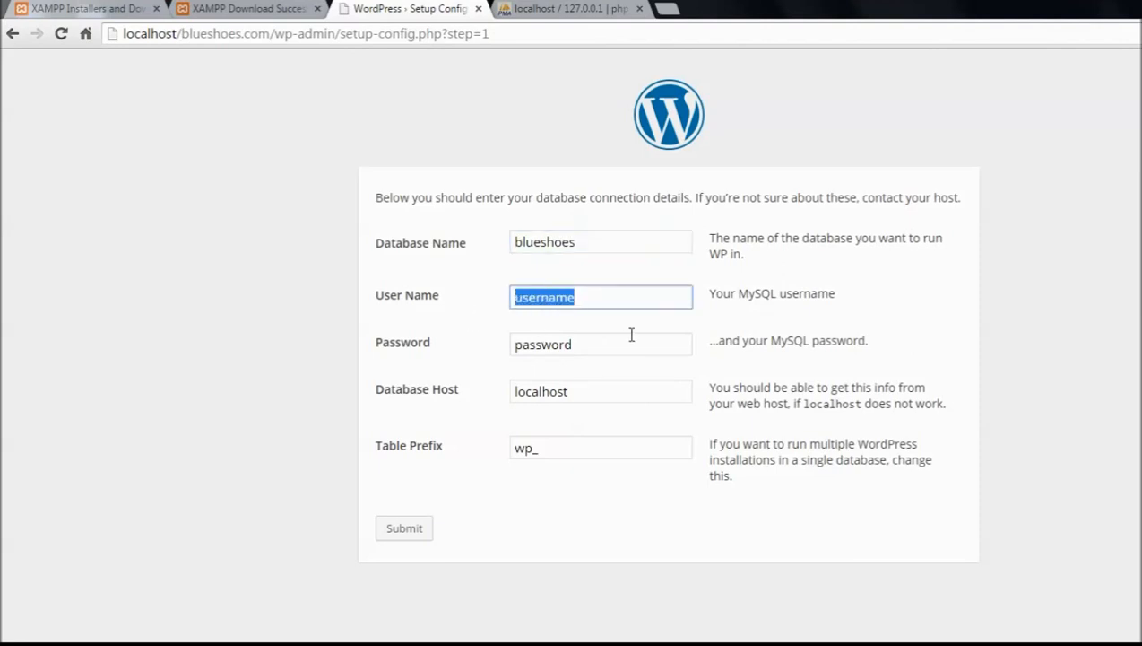
text(root)
drag(613, 338, 511, 344)
key(BackSpace)
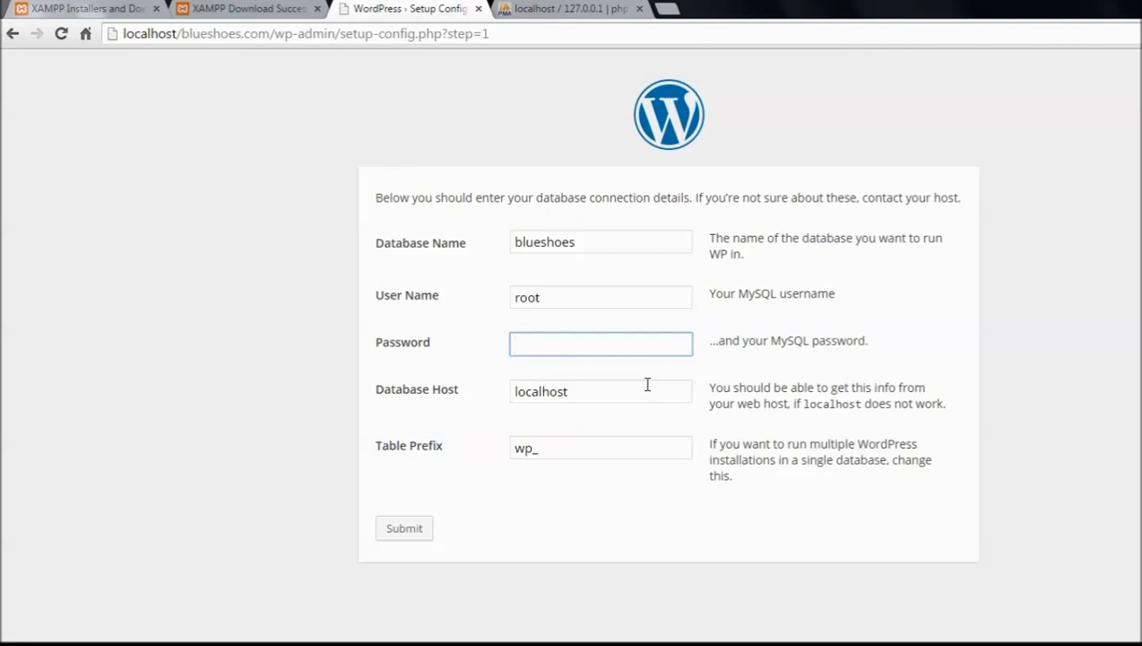
click(490, 343)
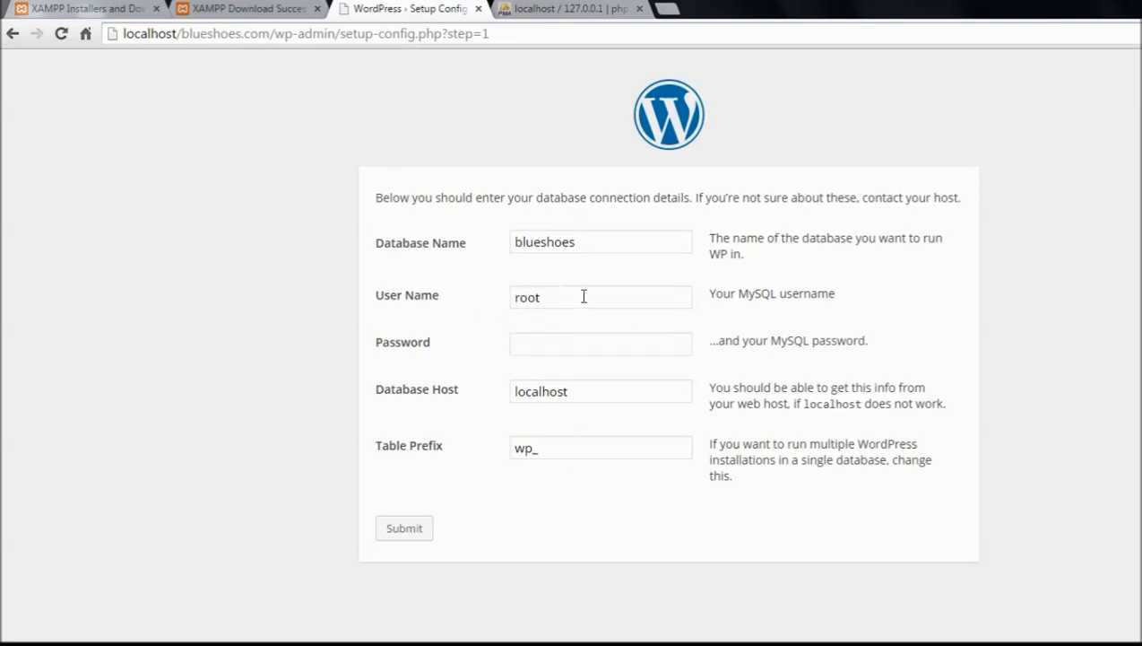
Keep localhost as the Database Host and wp_ as the Table Prefix, and submit the database connection details.
click(565, 392)
drag(566, 392, 499, 380)
click(473, 397)
drag(537, 451, 518, 452)
click(488, 448)
click(406, 529)
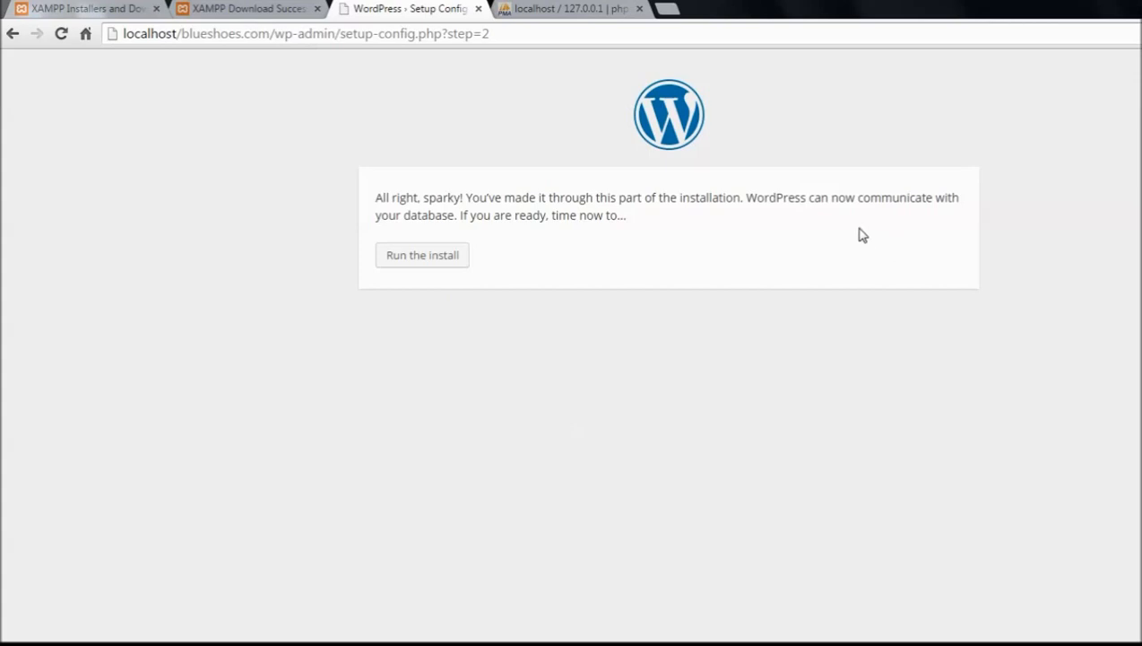
Run the WordPress install after a look at the phpMyAdmin database list, and set the Site Title to Blue Shoes.
click(579, 10)
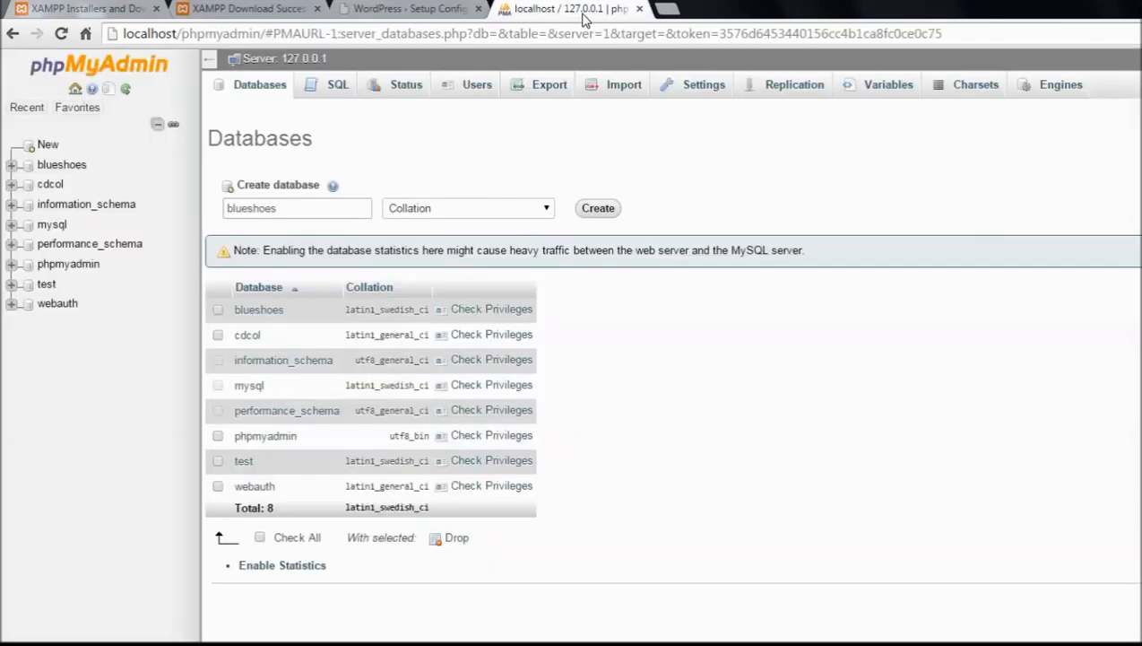
click(420, 11)
click(436, 254)
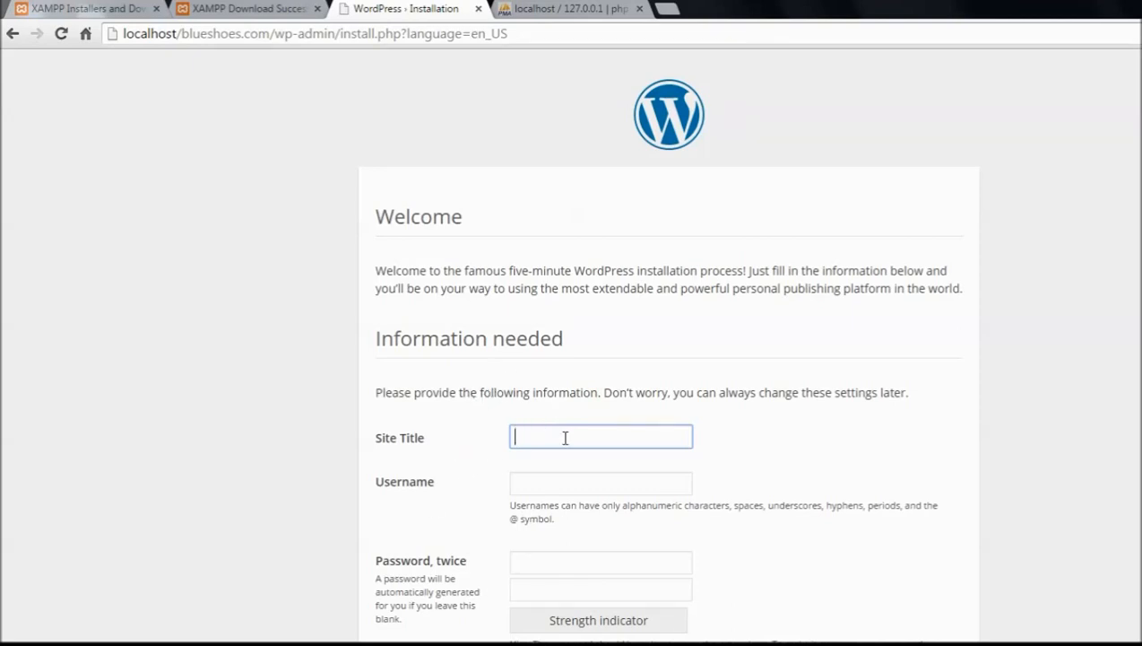
text(N)
key(BackSpace)
text(Blue Shoes)
key(Tab)
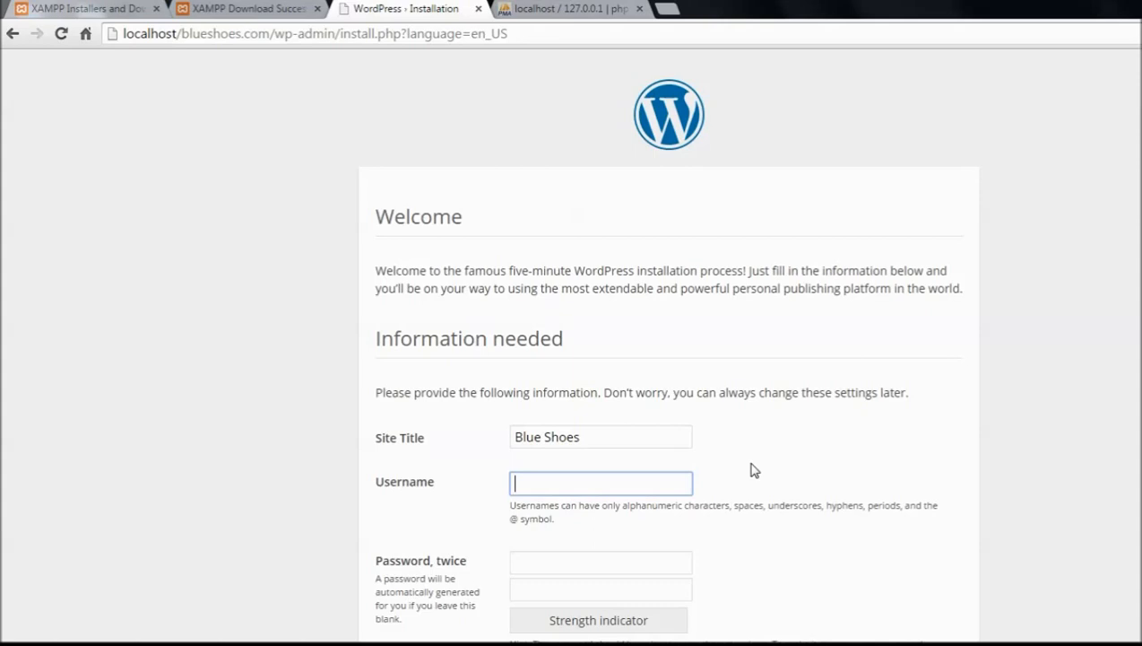
Enter the administrator username and type the account password in both password fields.
text(bawad)
key(Tab)
text(*********)
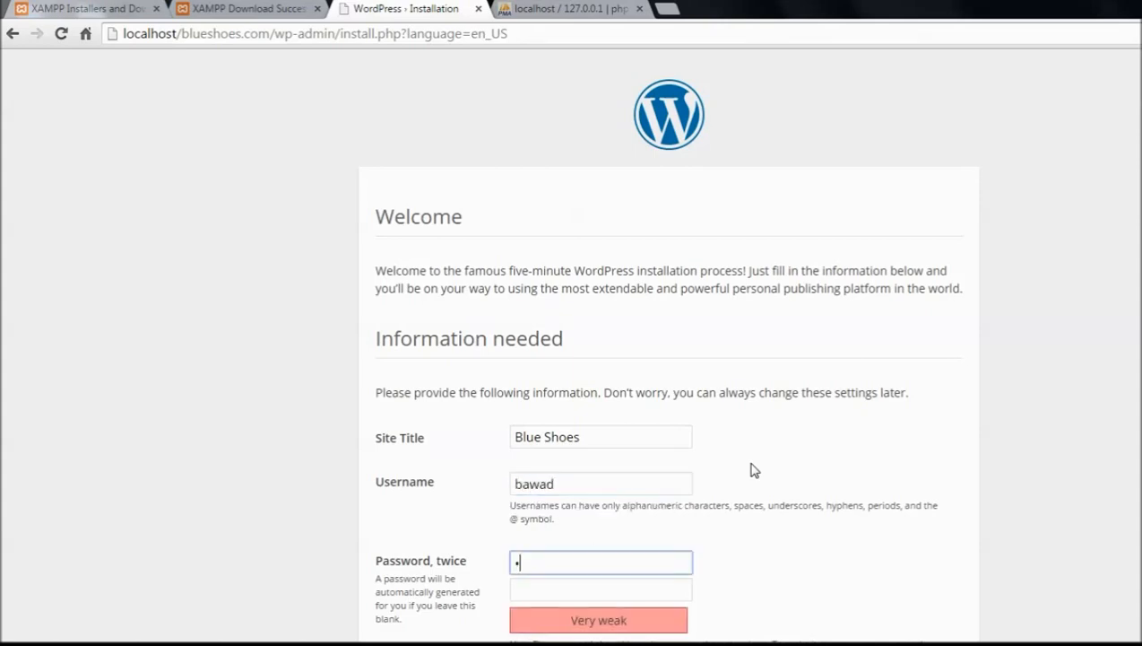
key(Tab)
text(*********)
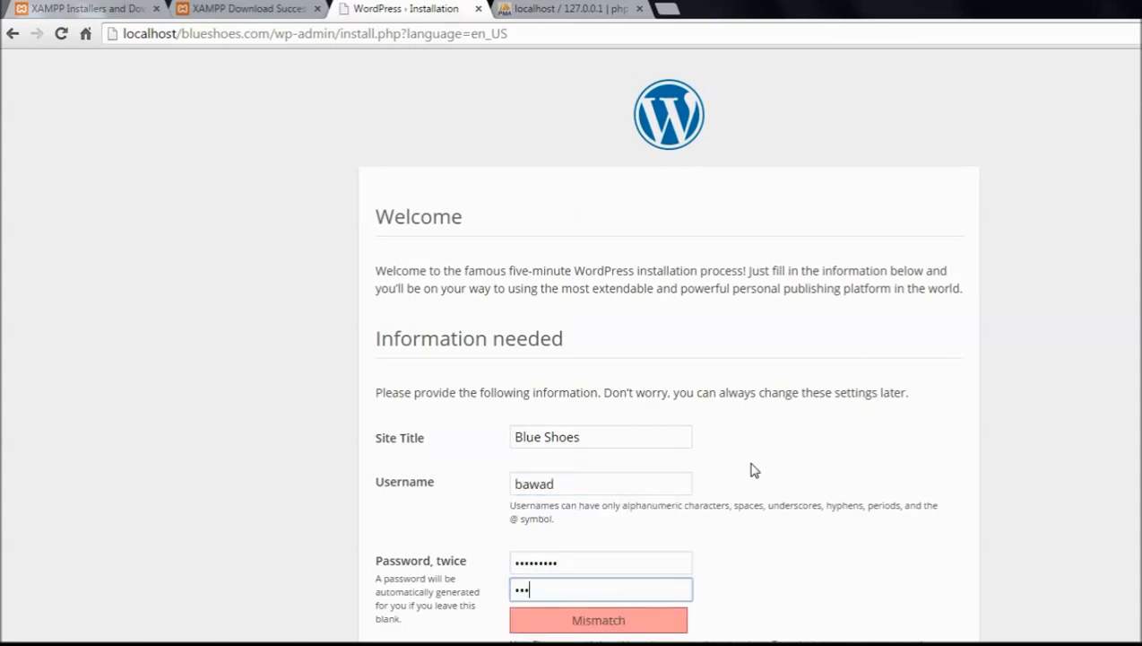
Dismiss the Windows color scheme prompt and submit the WordPress installation form.
key(Tab)
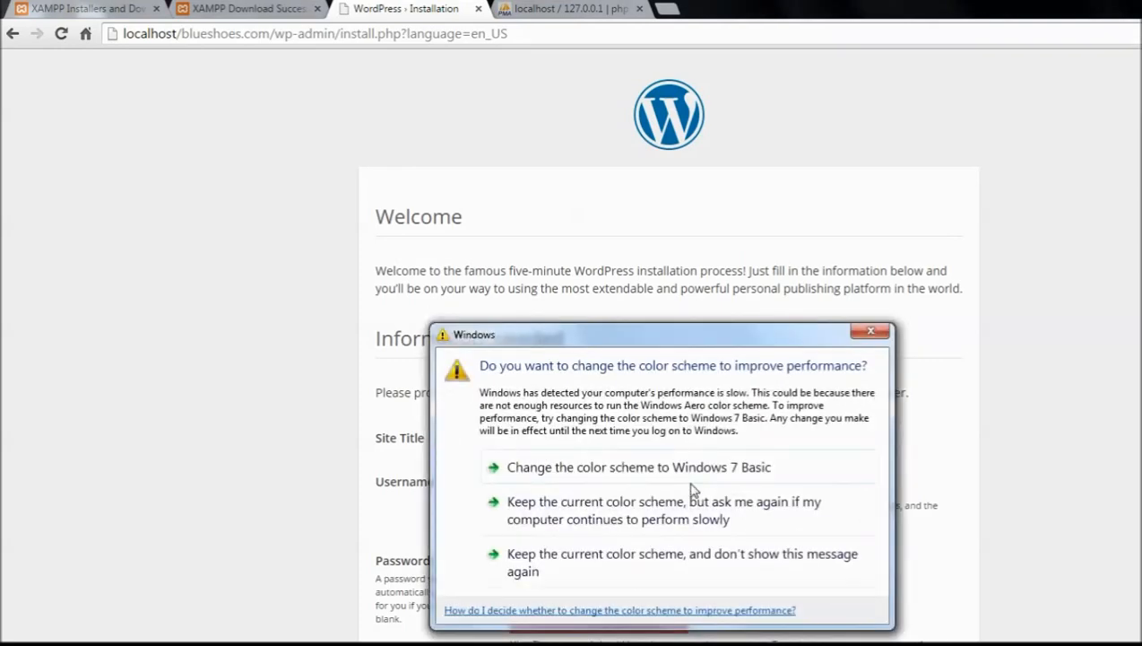
click(870, 332)
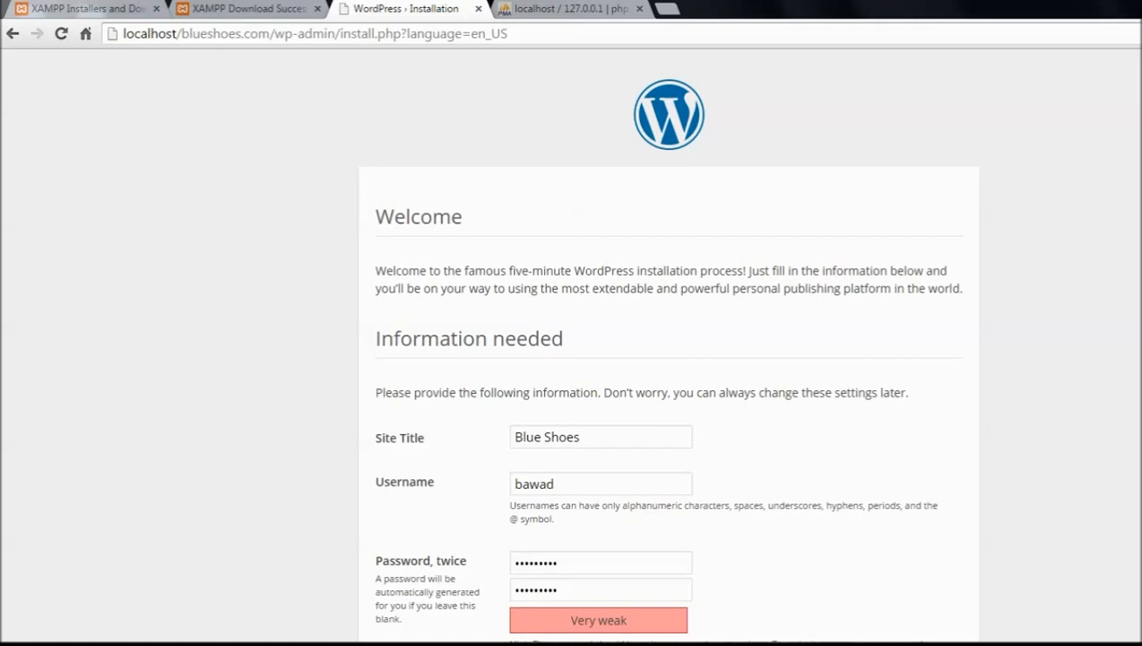
key(Return)
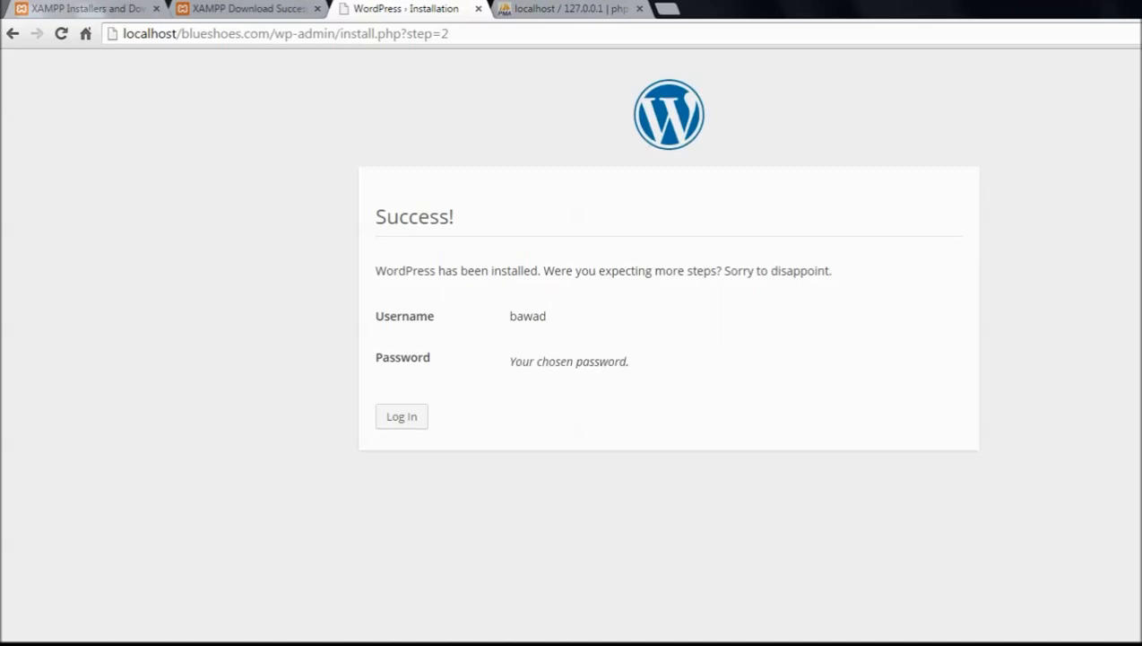
Log in to the Blue Shoes WordPress dashboard with the administrator username and account password.
click(408, 422)
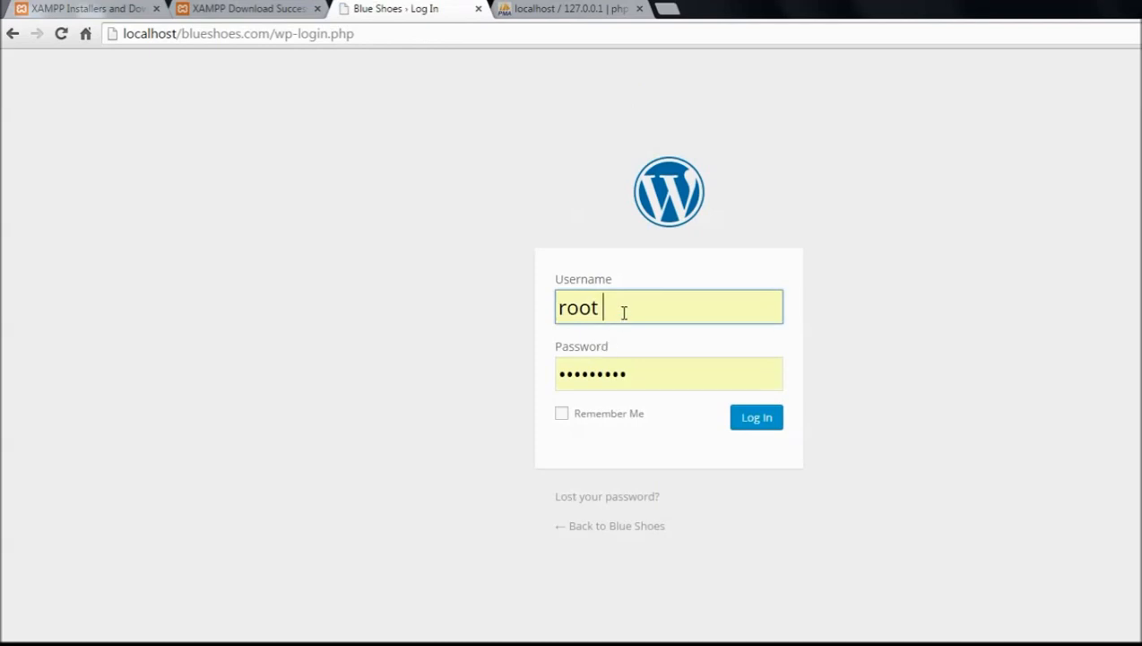
drag(624, 311, 499, 311)
text(bawad)
key(Tab)
text(*********)
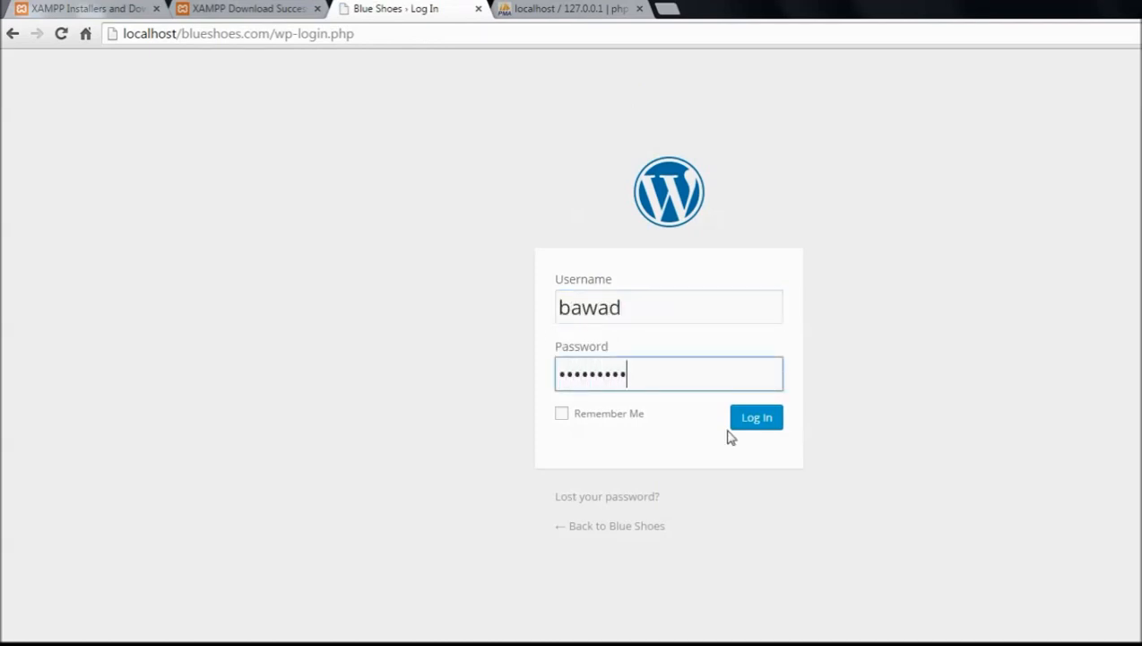
click(741, 425)
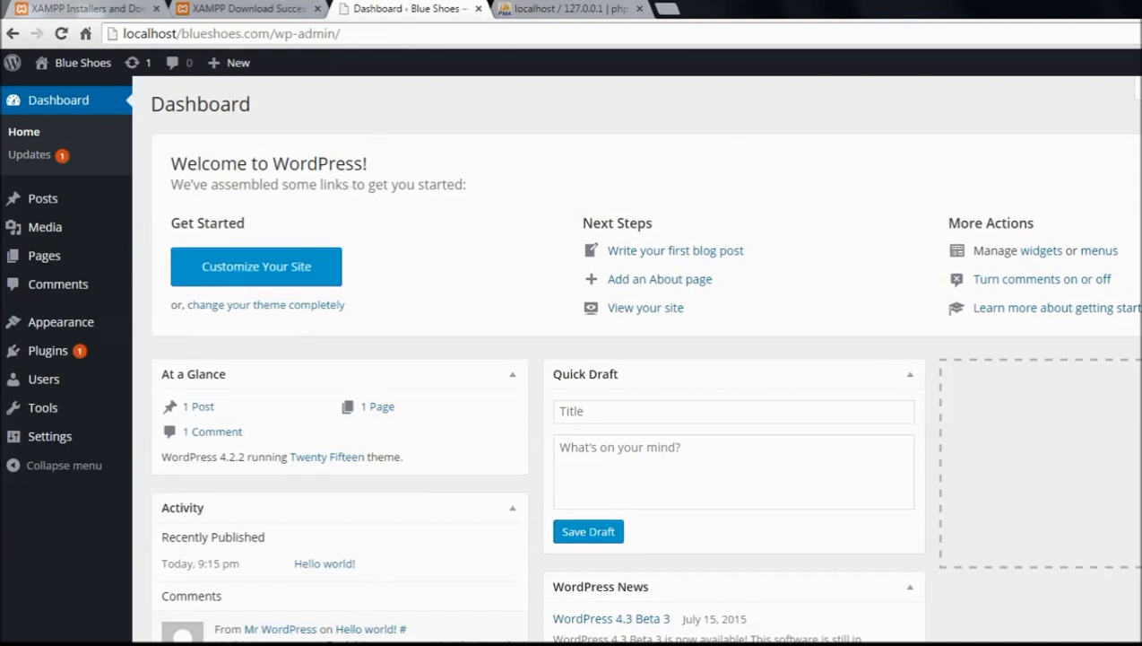
Visit the Blue Shoes site from the dashboard and look through its front page.
mouse_move(76, 71)
click(67, 92)
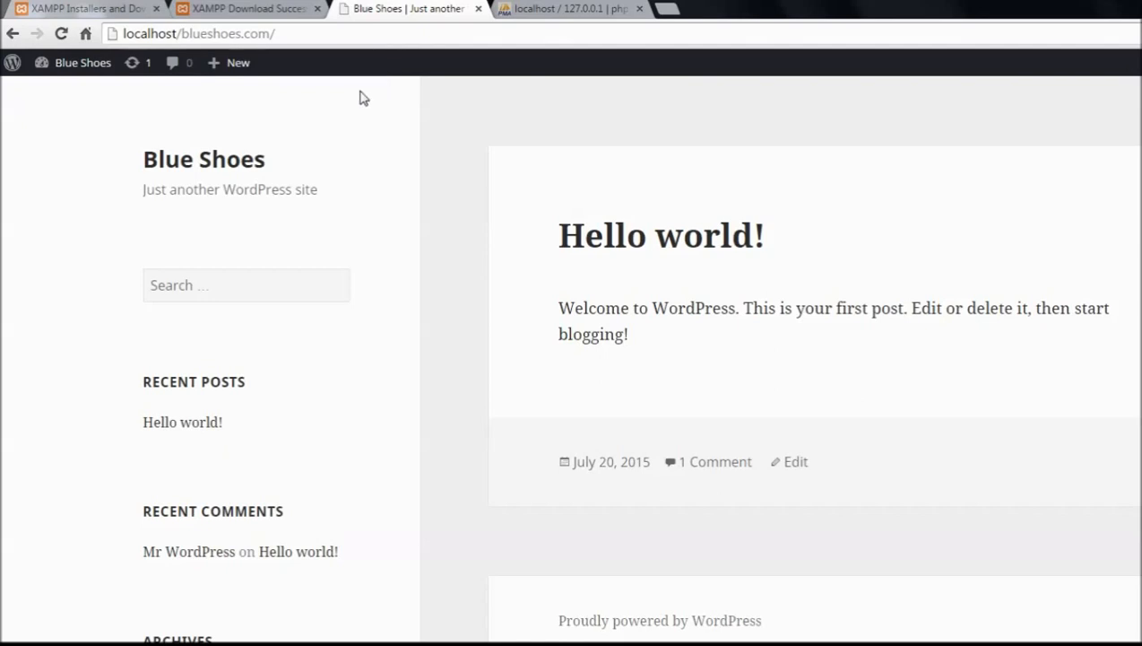
scroll(513, 289, down, 3)
scroll(513, 331, up, 3)
Switch to Windows Explorer to check the blueshoes.com folder in htdocs, and close the Explorer window.
key(alt+Tab)
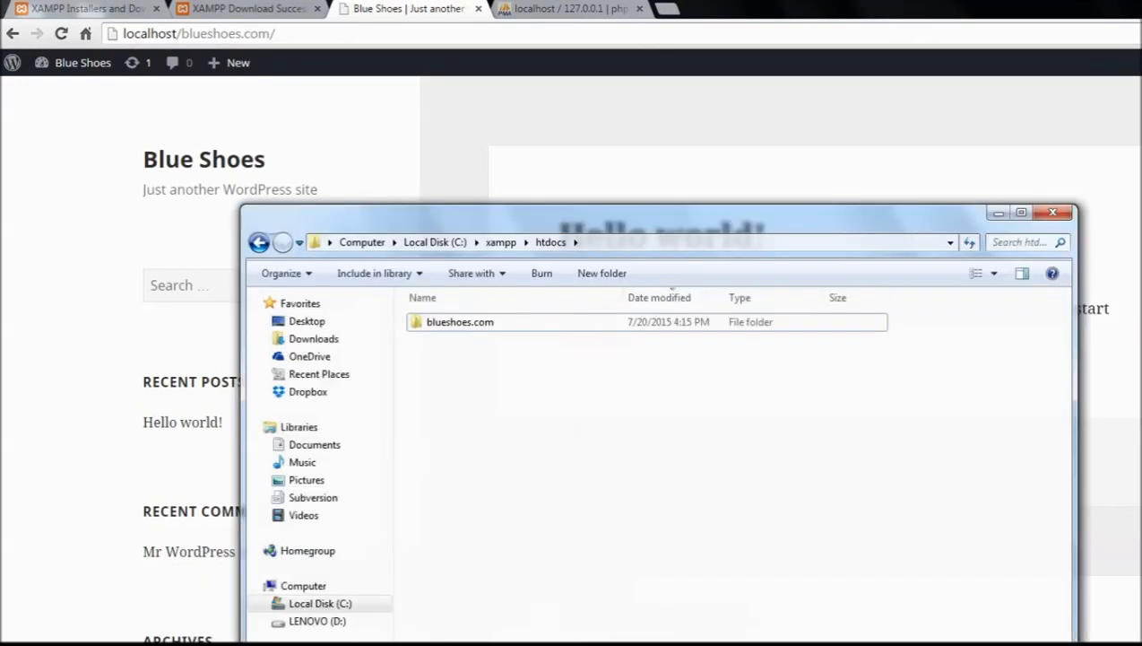
right_click(451, 406)
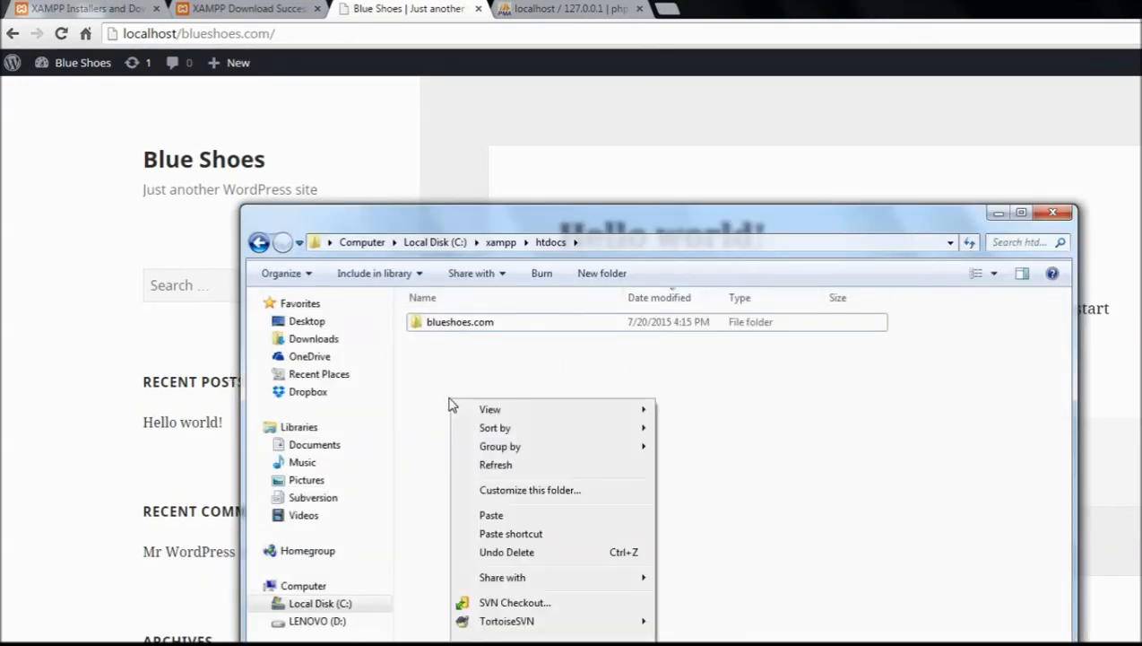
click(467, 378)
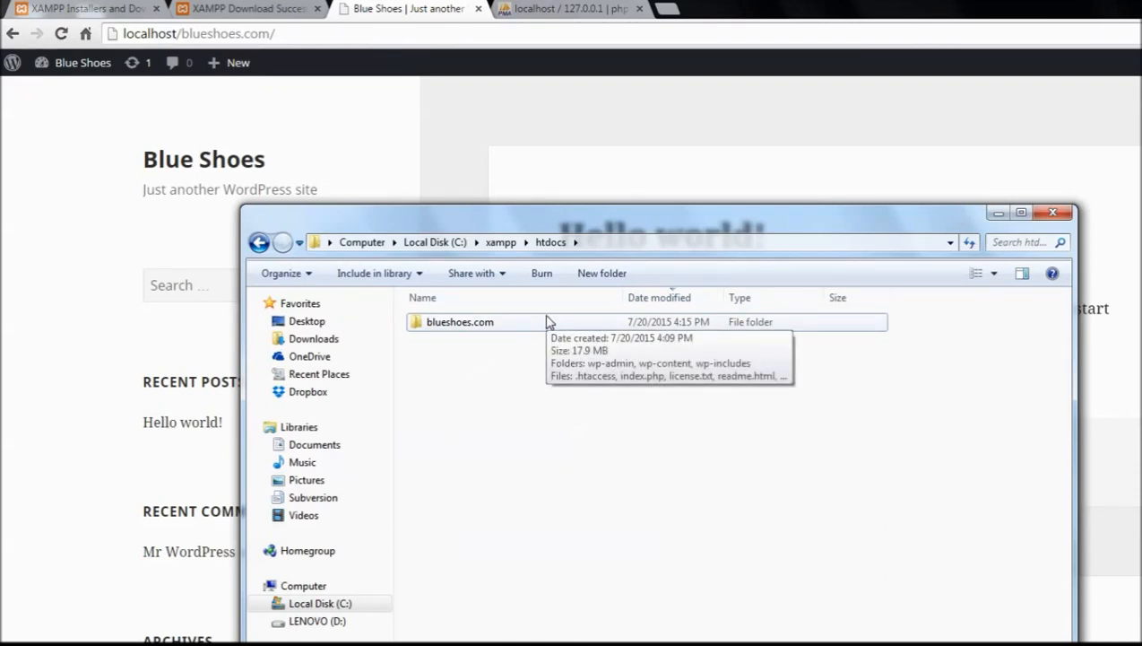
click(1052, 212)
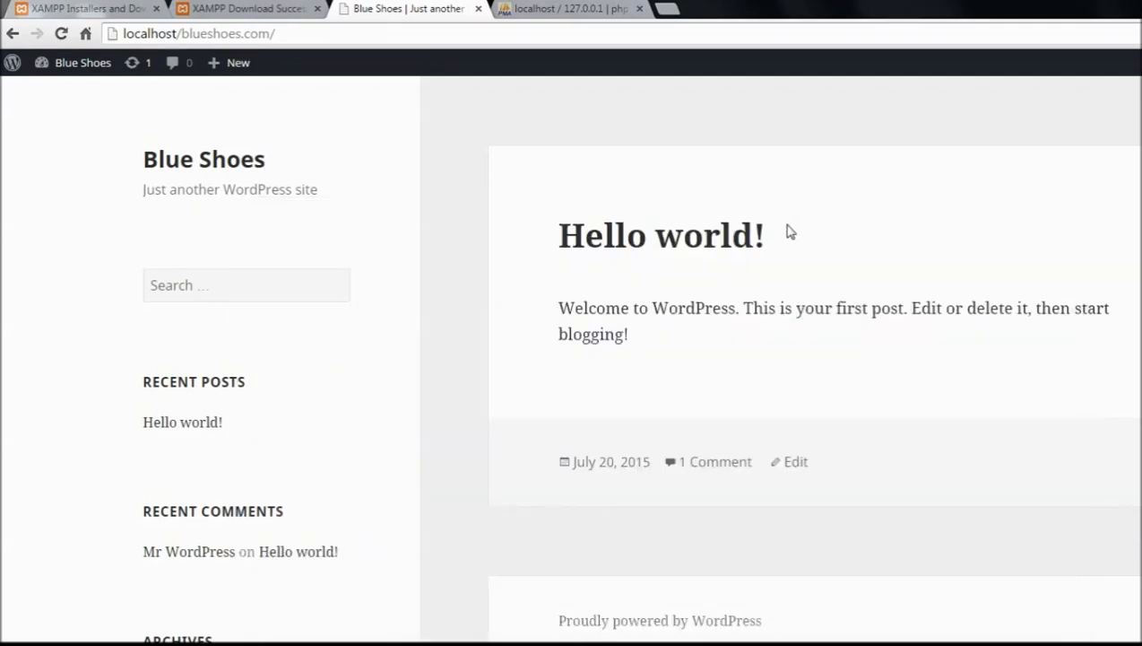